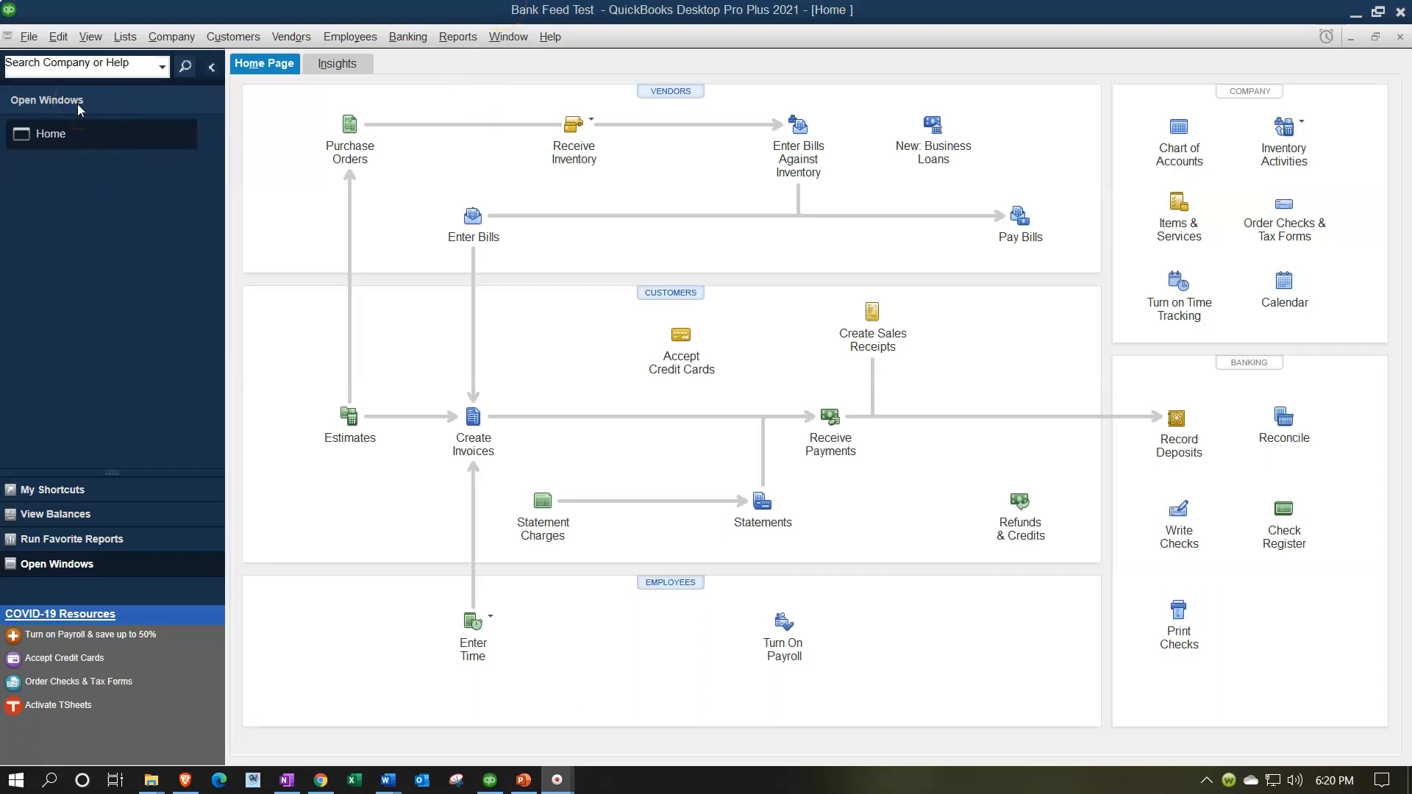
# Display the open window list, and open the Bank Feeds Center in a maximized window
pyautogui.click(86, 40)
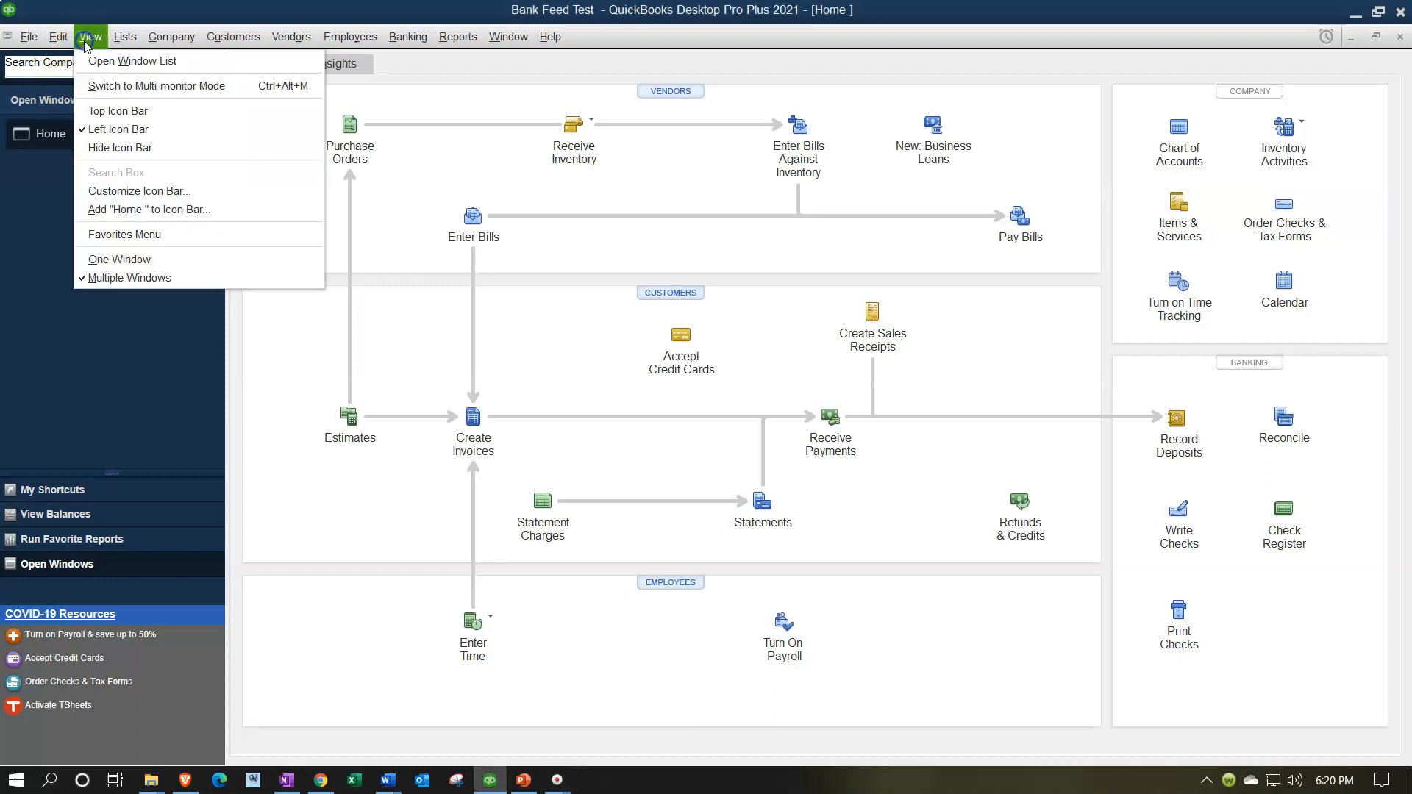
pyautogui.click(118, 63)
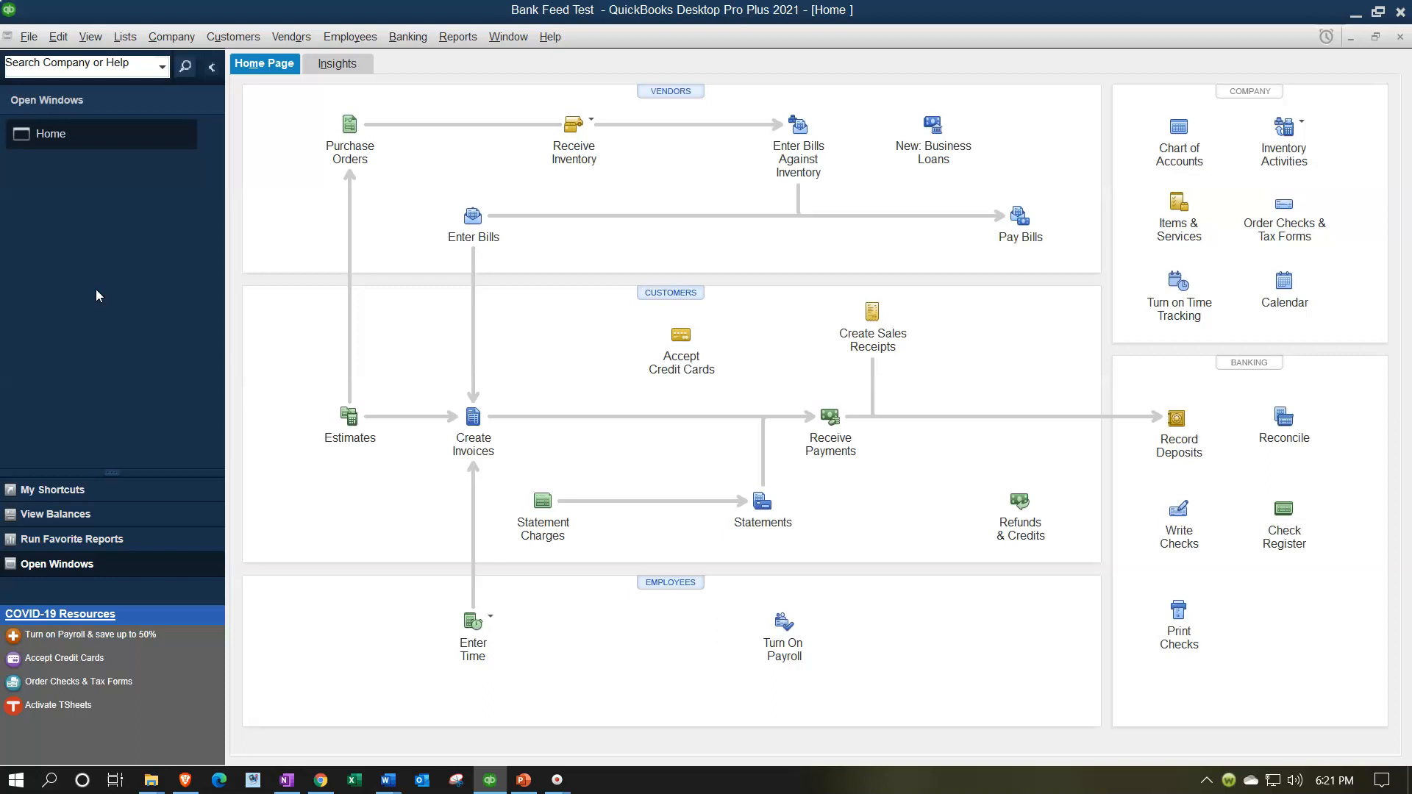
pyautogui.click(401, 39)
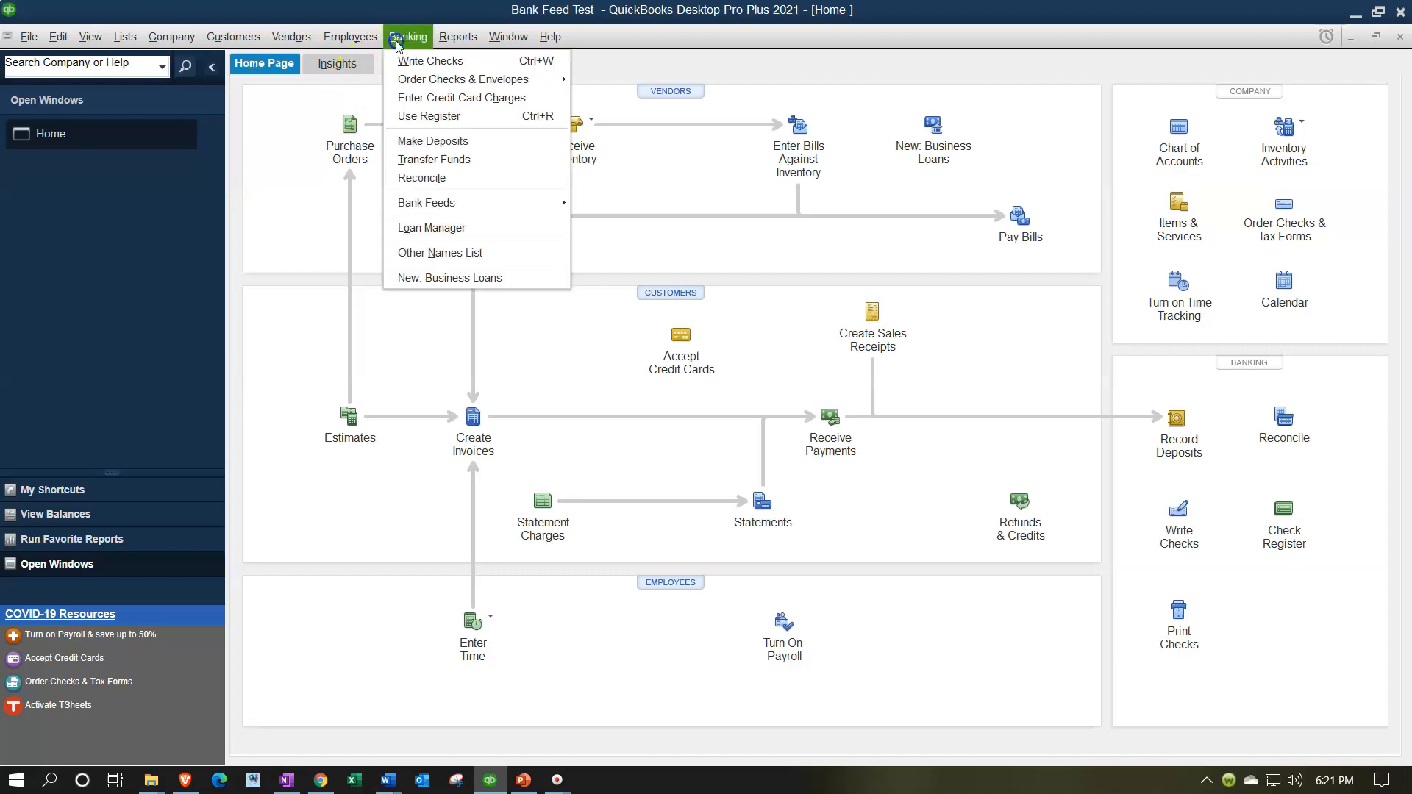
pyautogui.moveTo(500, 204)
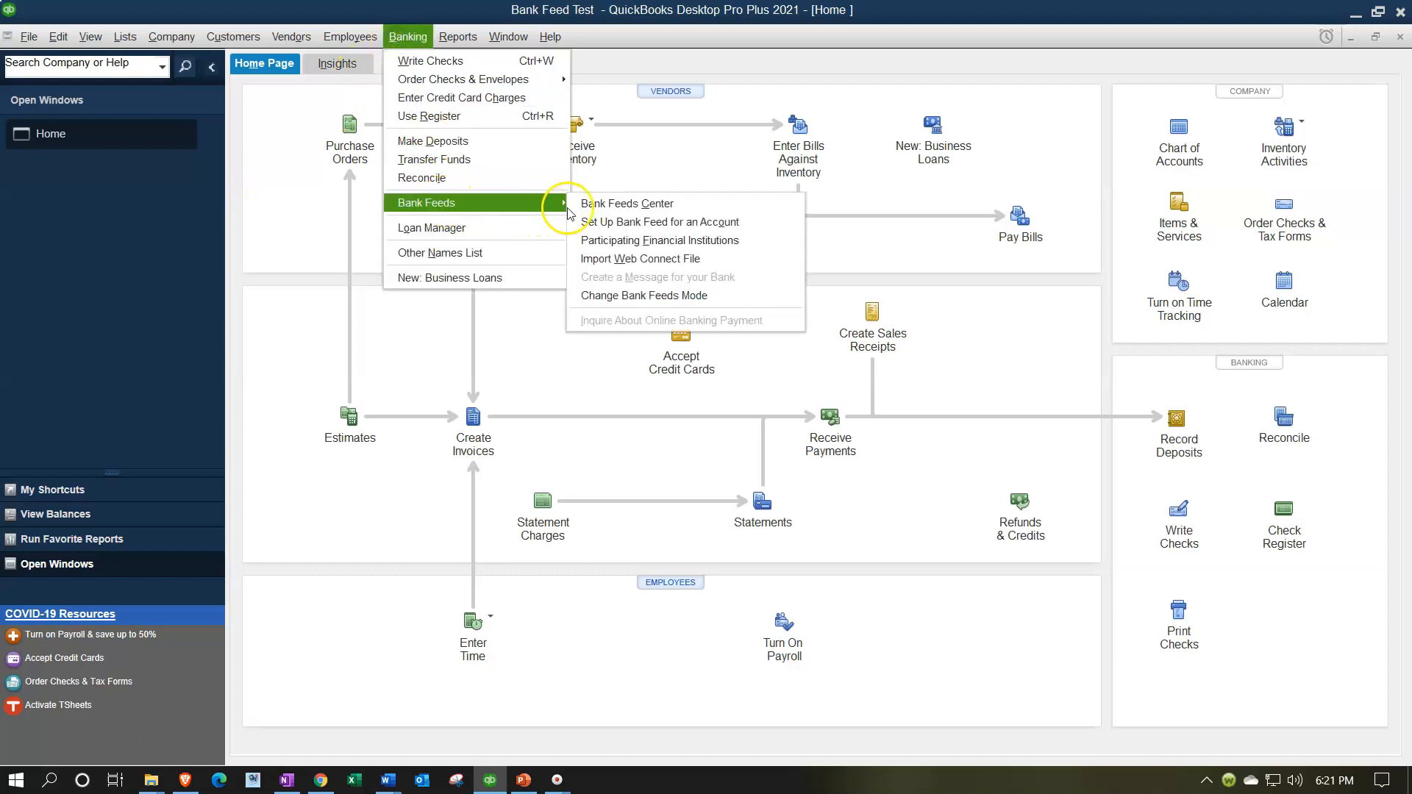
pyautogui.click(684, 207)
pyautogui.click(839, 444)
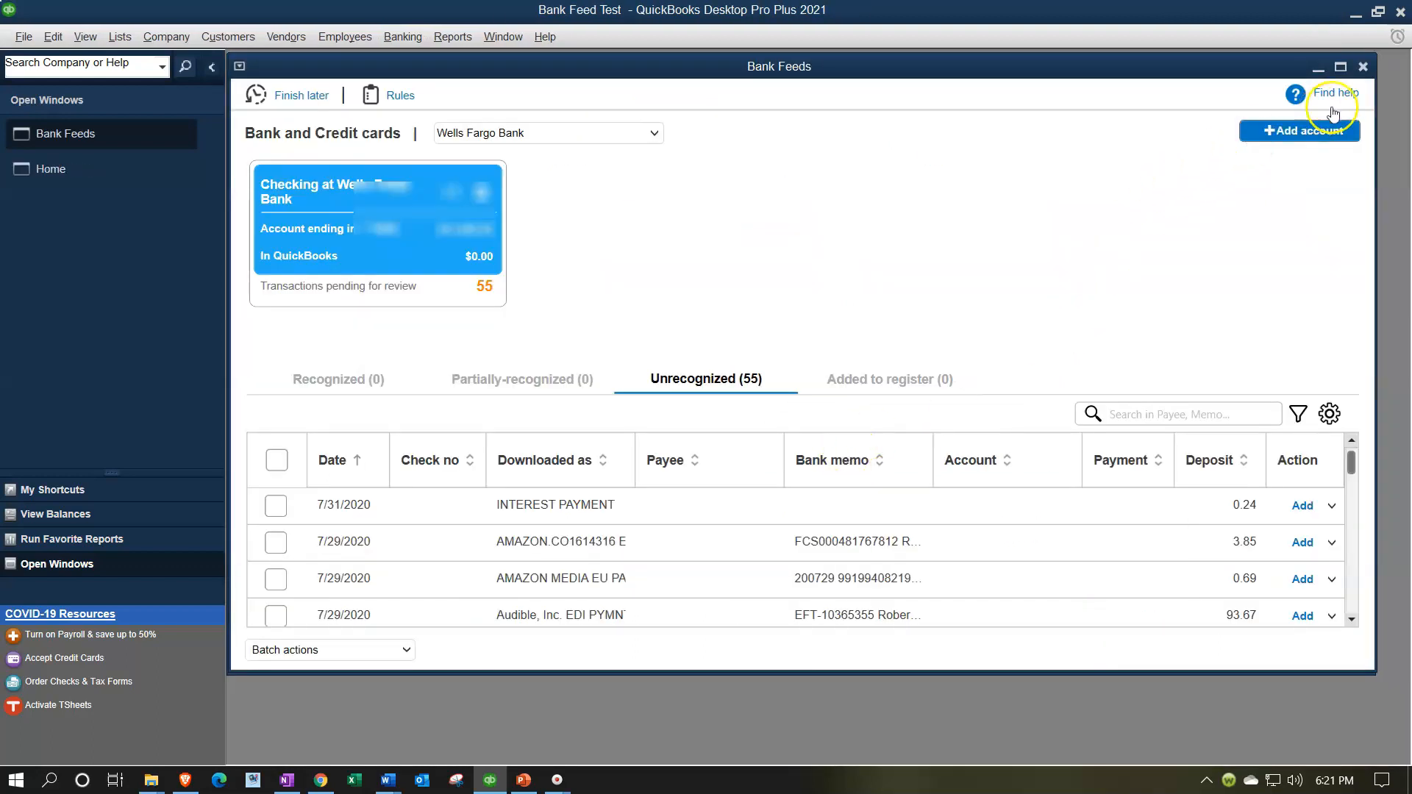
pyautogui.click(1340, 66)
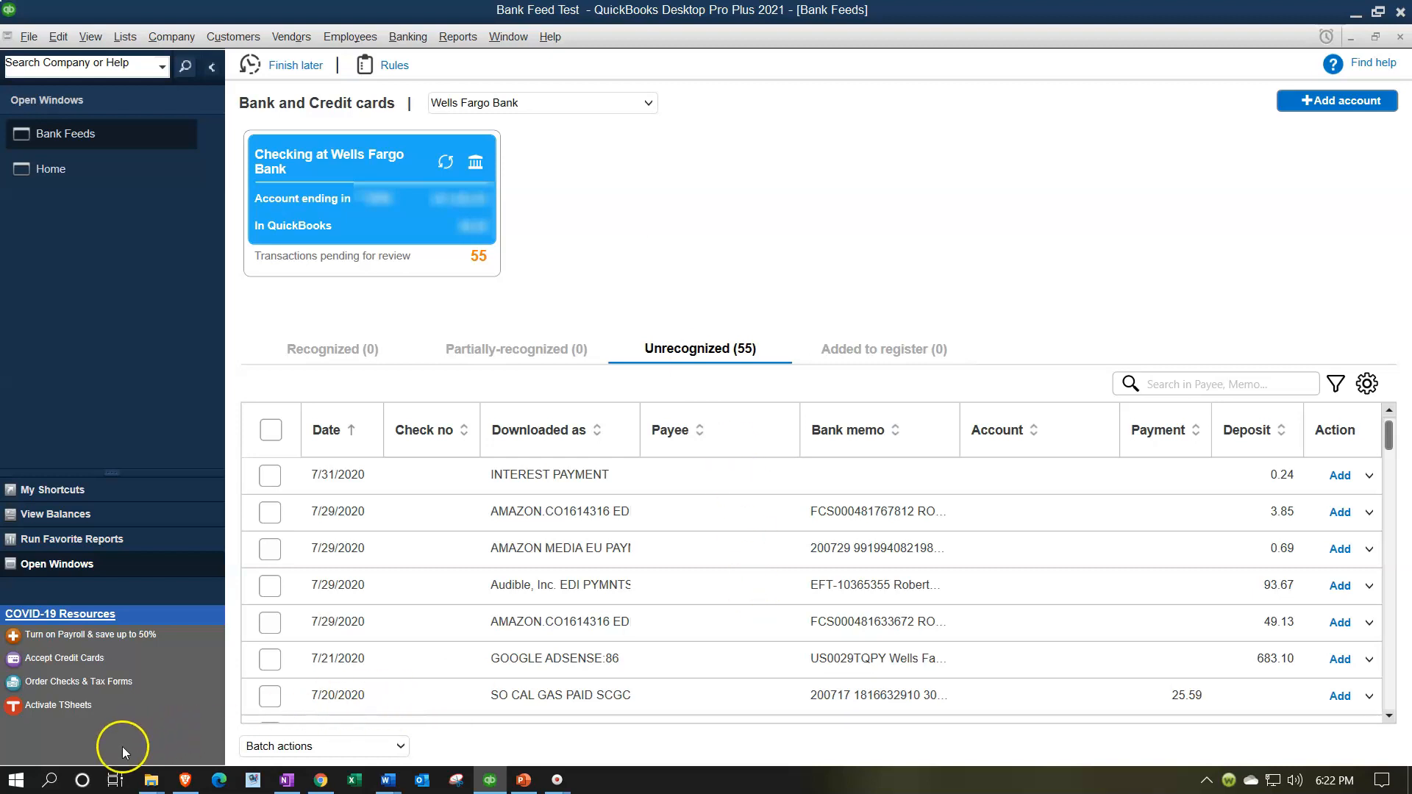
# Check the text and app scaling options in the Windows display settings, keeping 125% selected
pyautogui.click(53, 782)
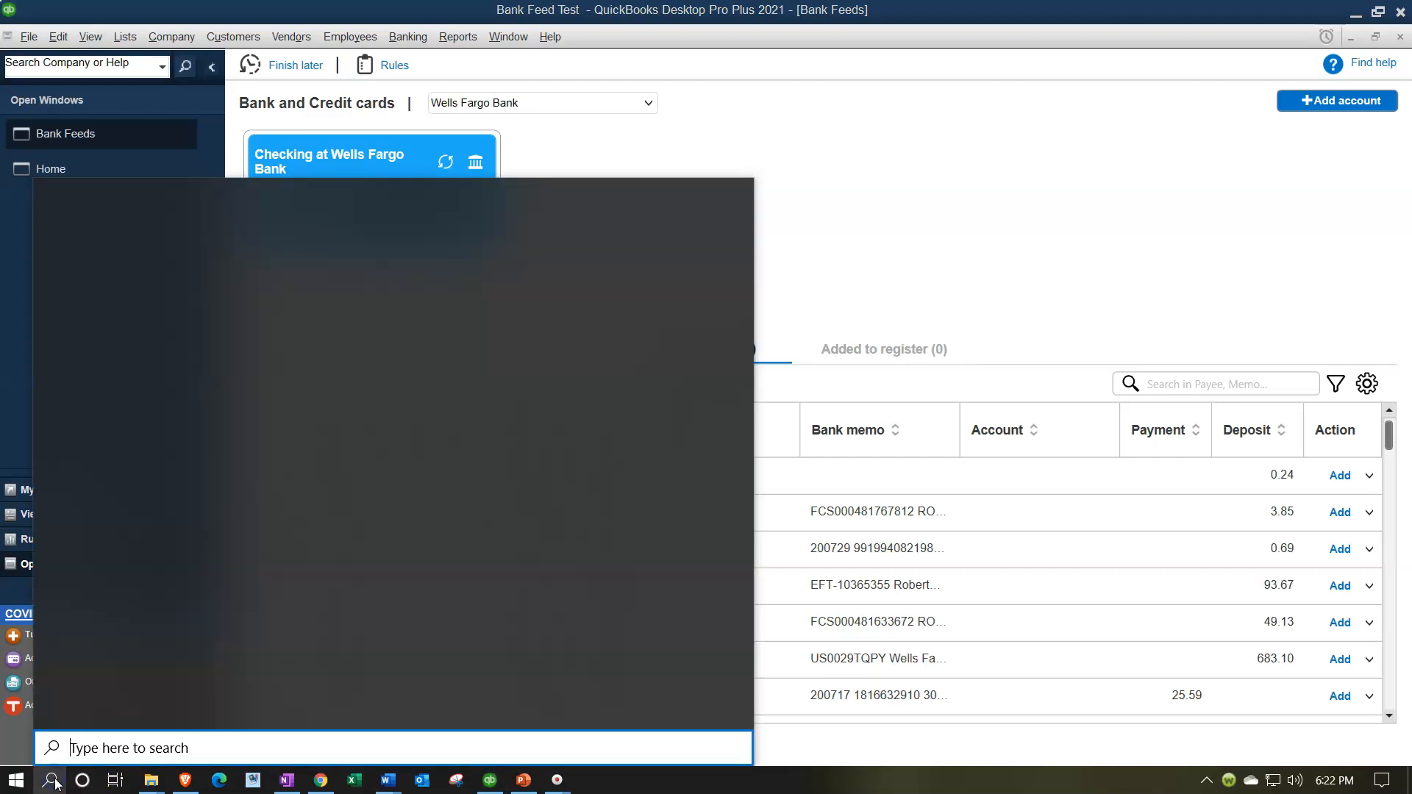
pyautogui.write('dis')
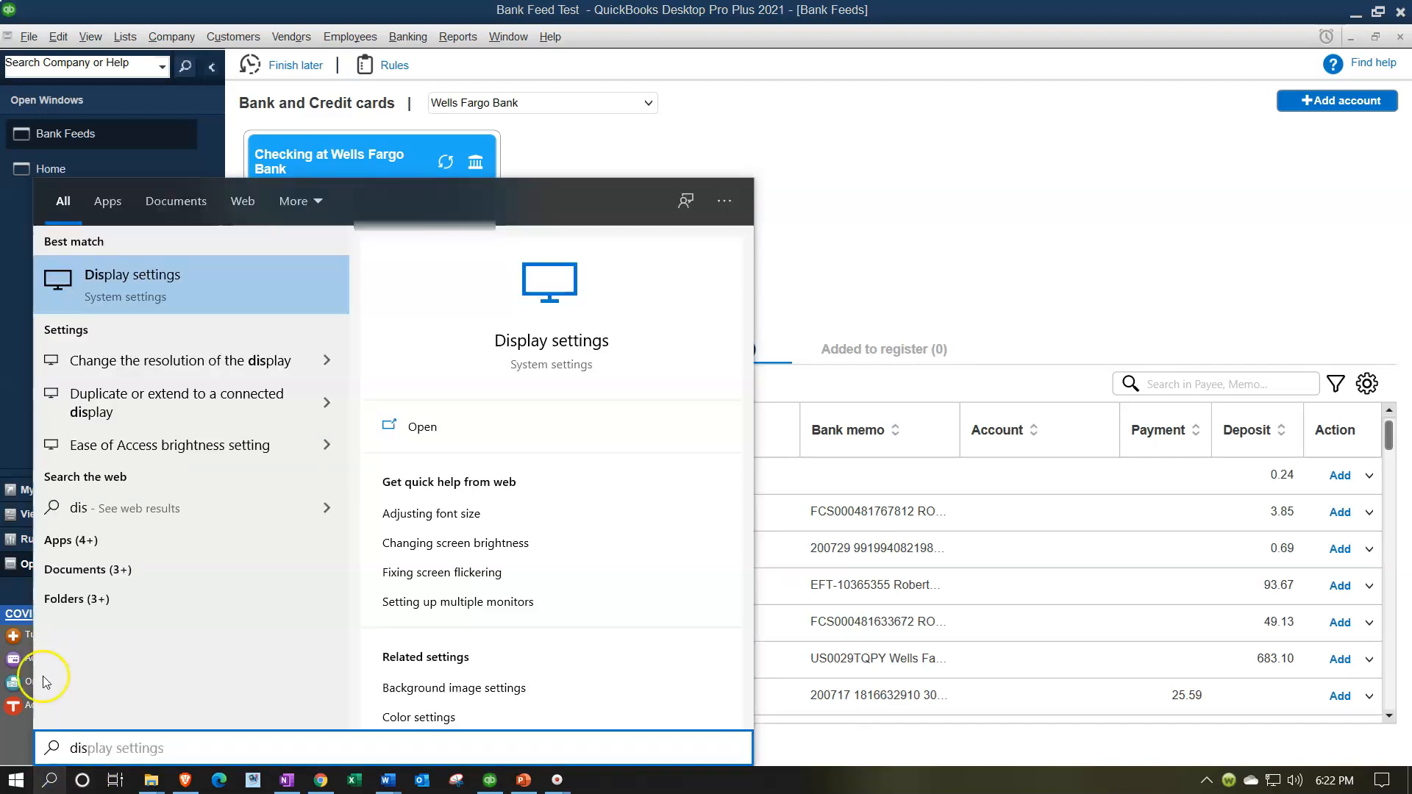
pyautogui.click(176, 290)
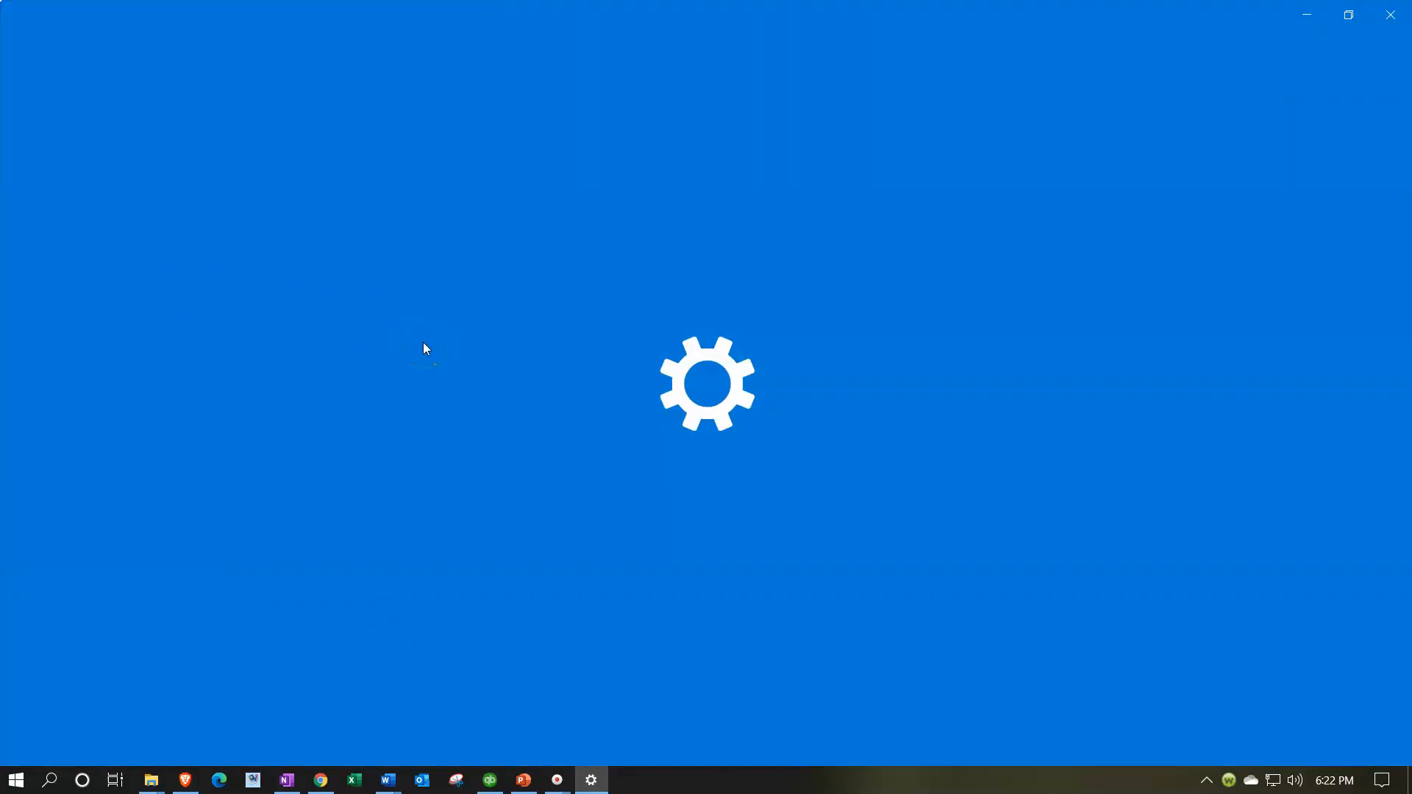
pyautogui.scroll(-5, 479, 478)
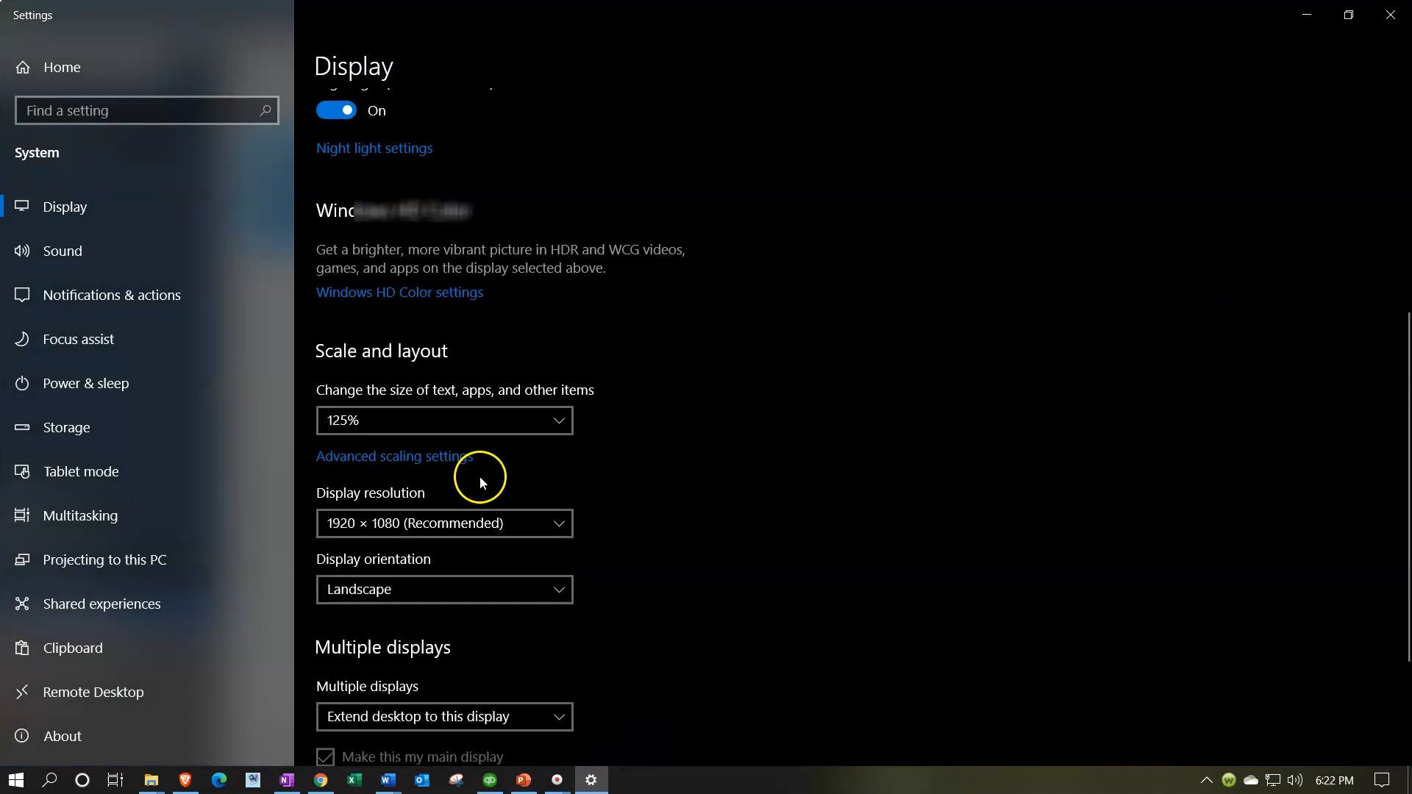
pyautogui.click(553, 425)
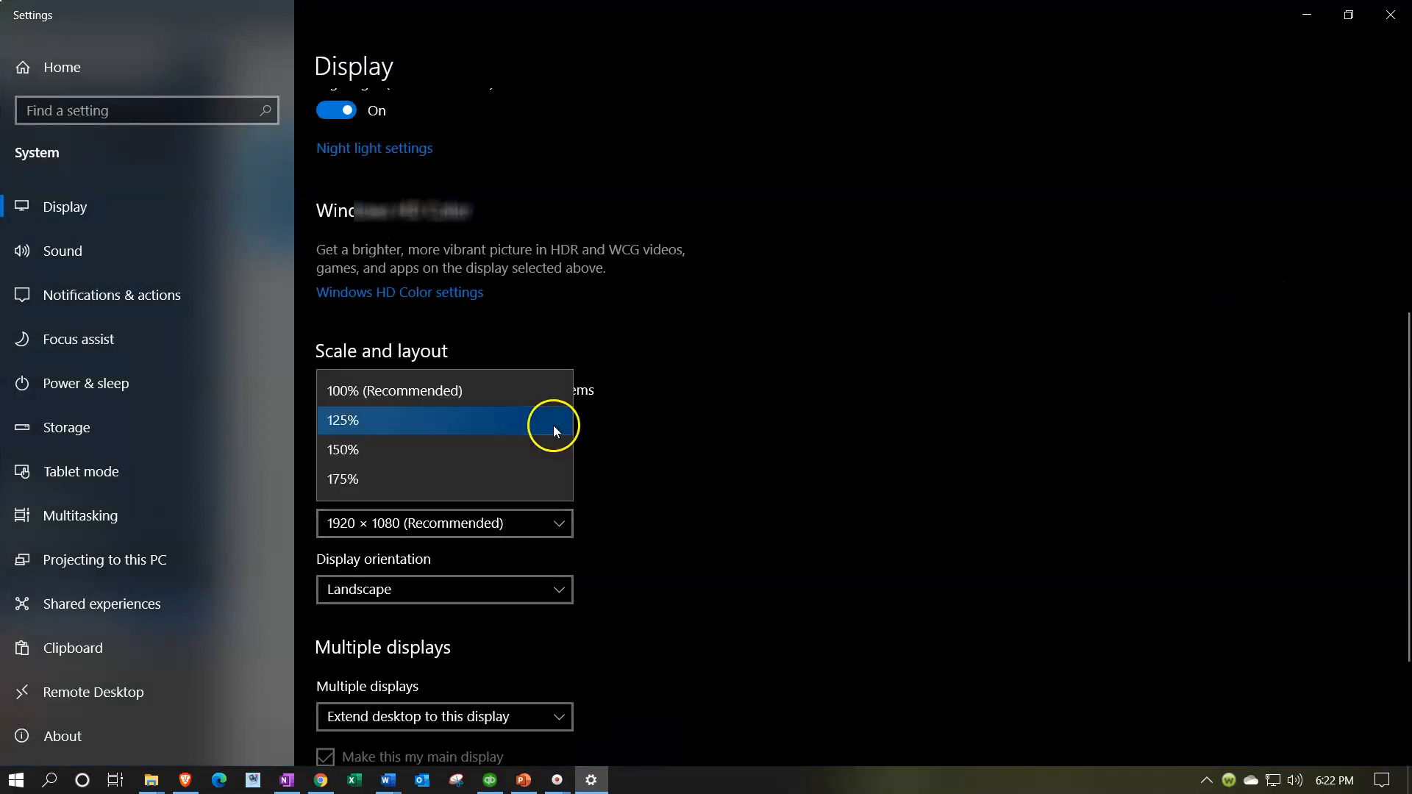
pyautogui.click(405, 418)
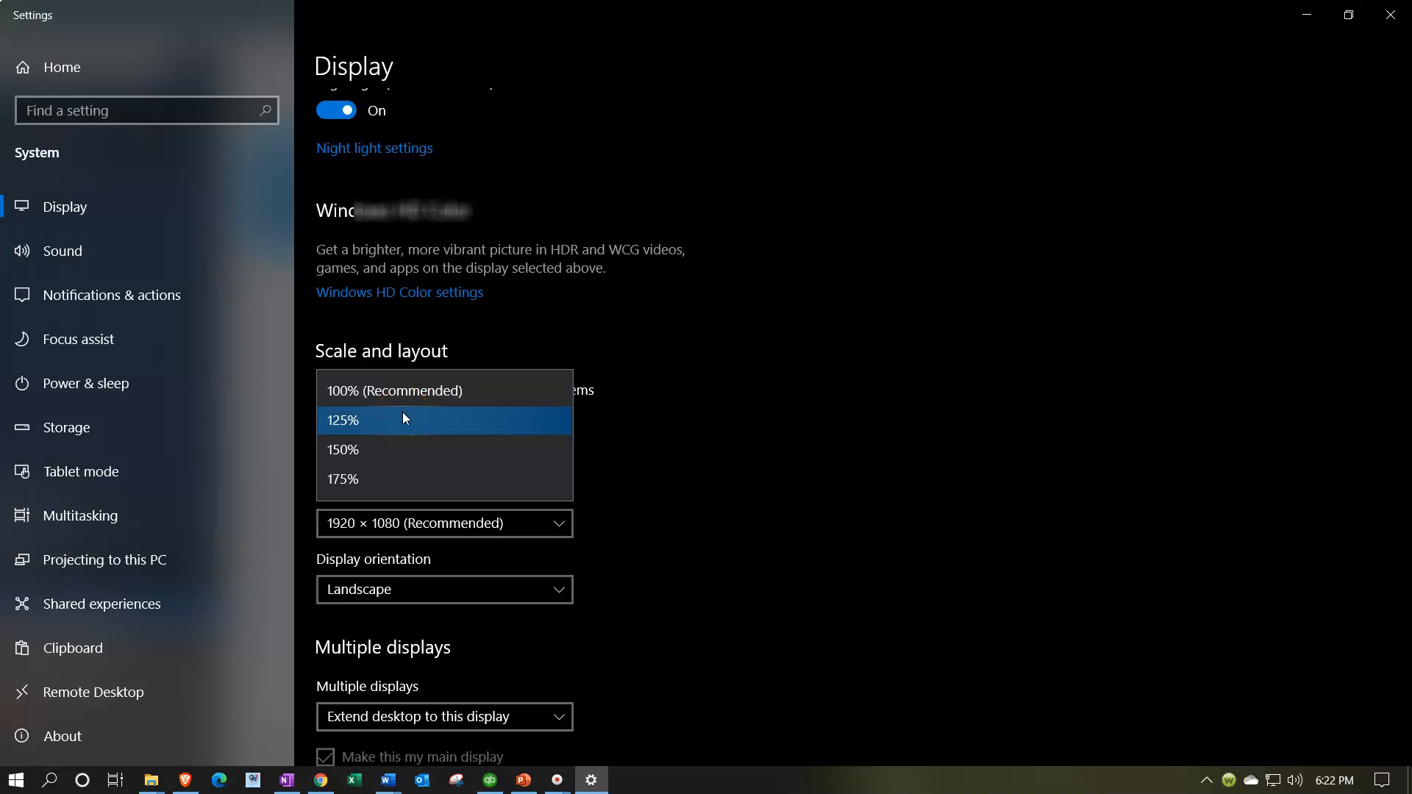
pyautogui.click(565, 412)
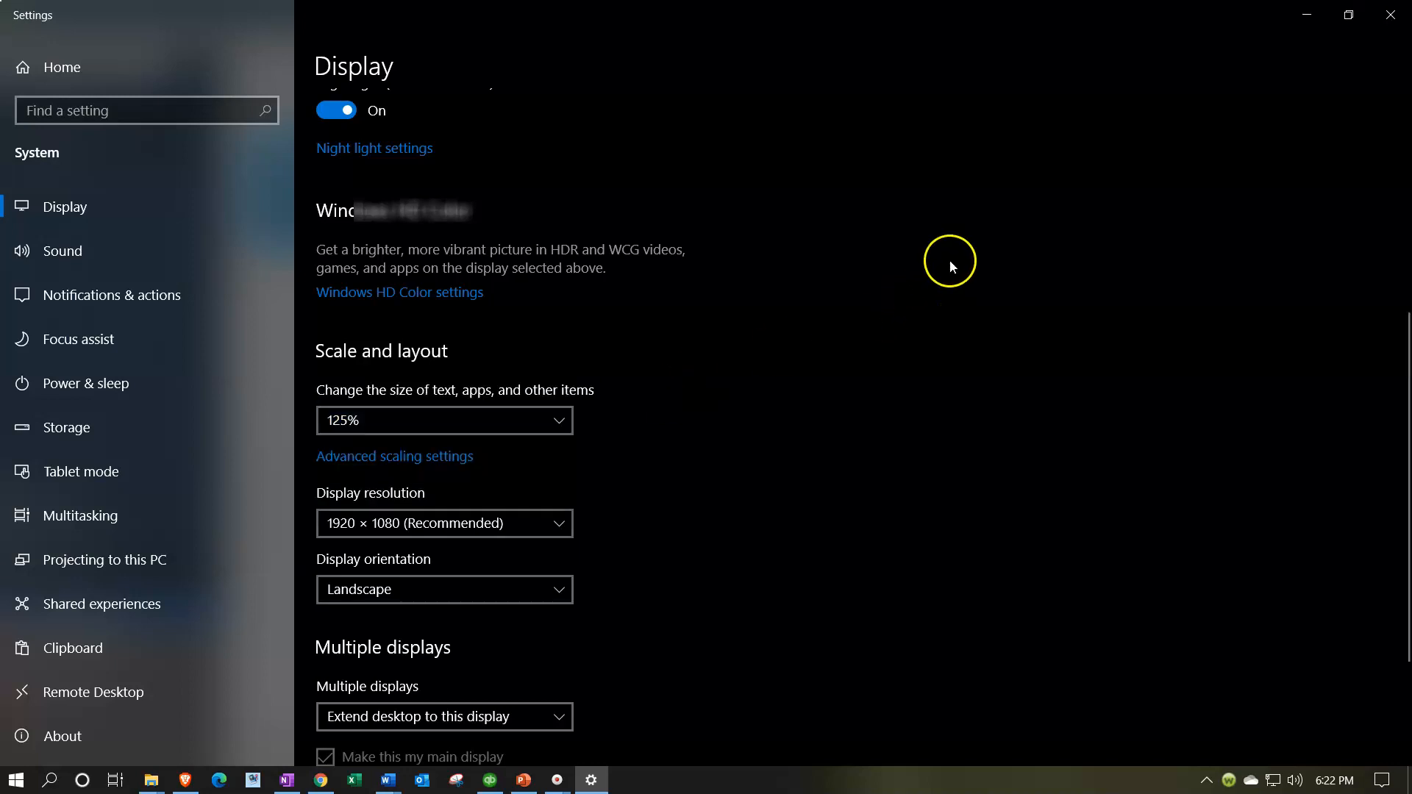
pyautogui.click(1383, 23)
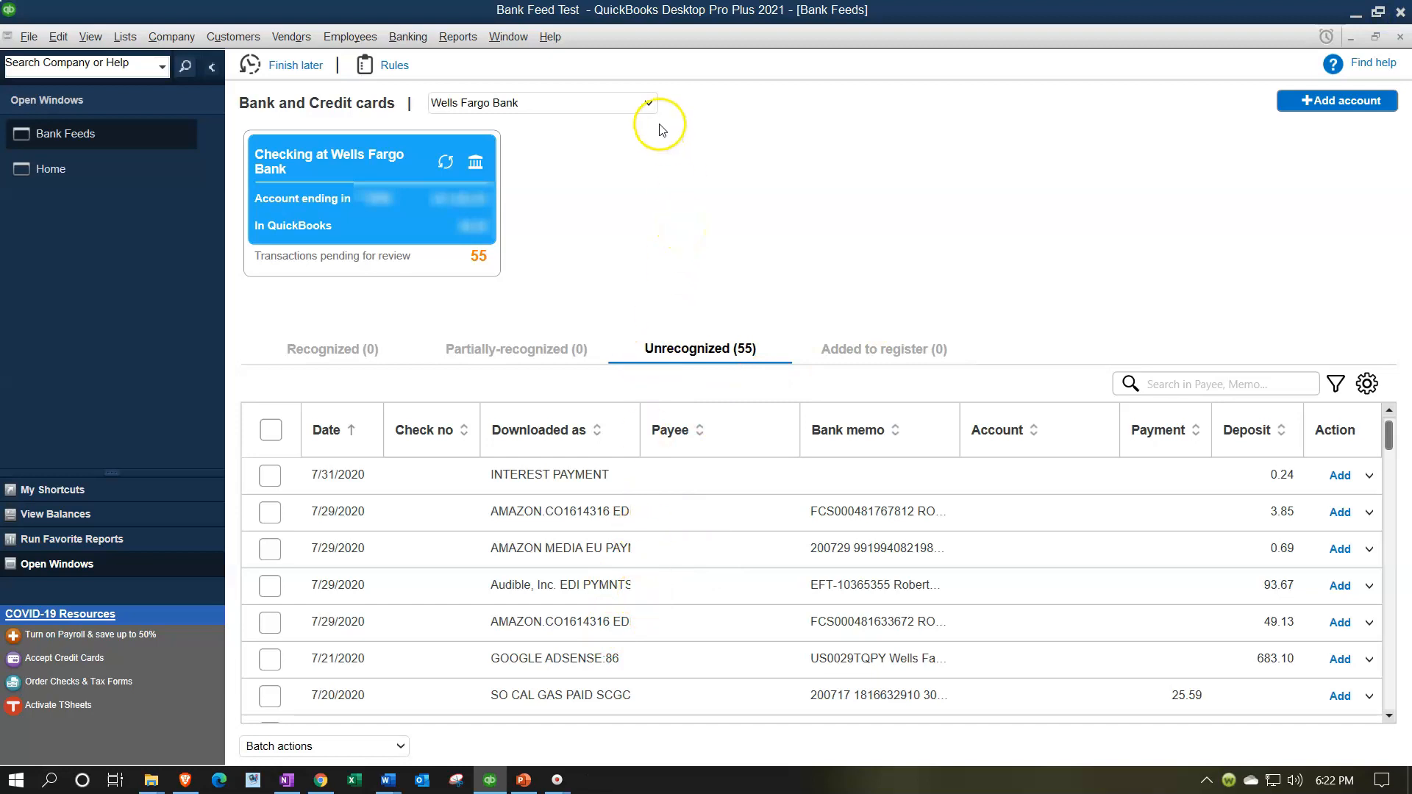
# Check which banks are available for the bank and credit card feed
pyautogui.click(650, 103)
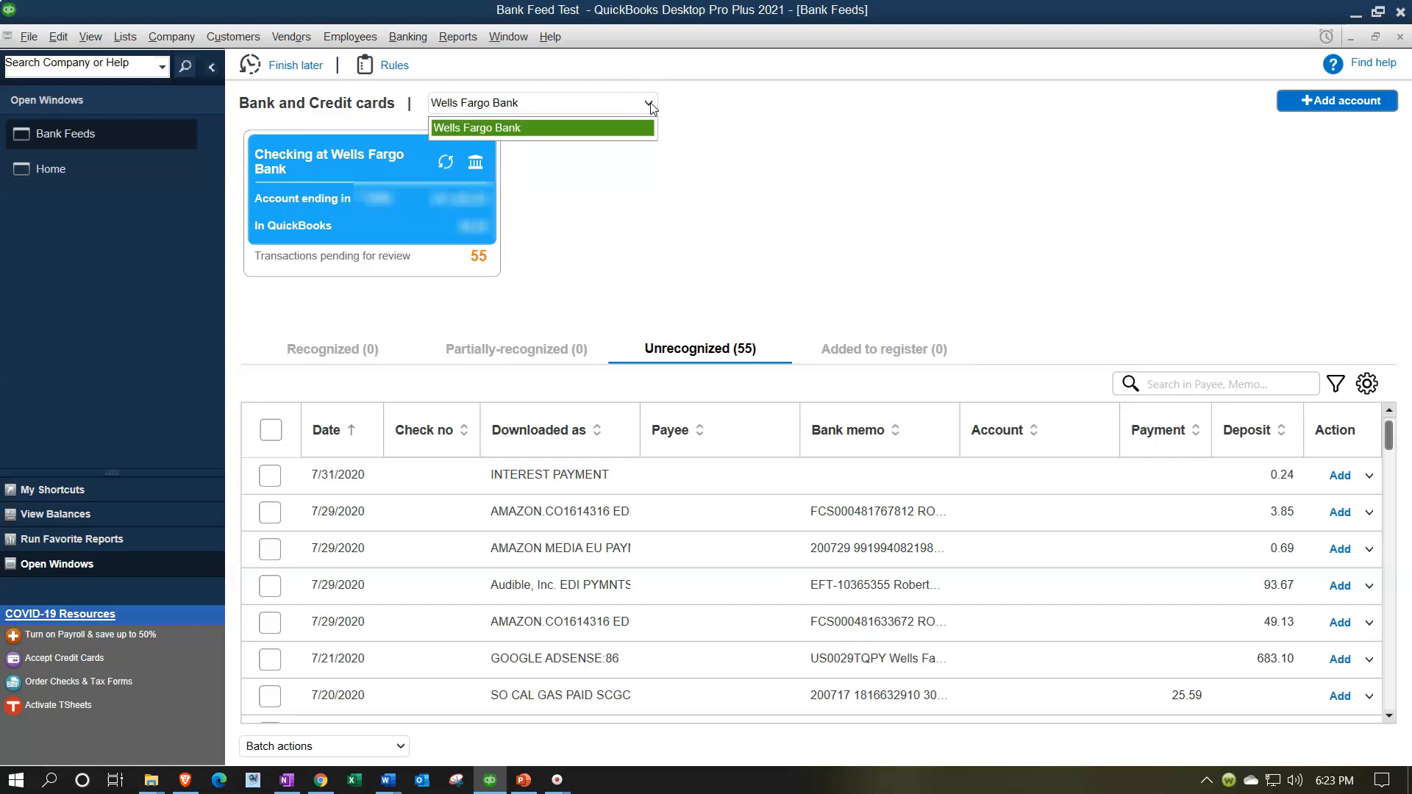
pyautogui.click(650, 105)
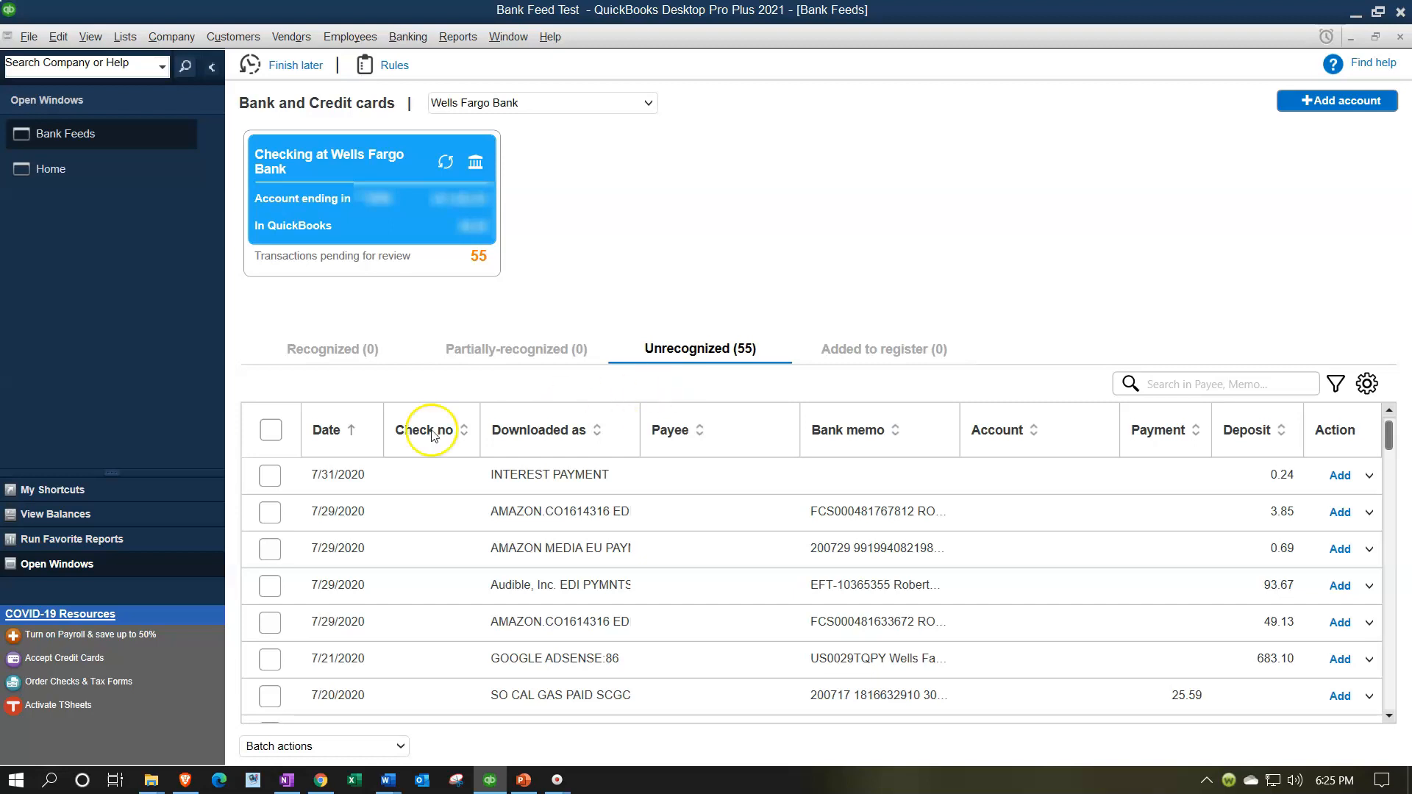
# Select and deselect all unrecognized transactions, and do the same for the 7/31/2020 interest payment alone
pyautogui.click(273, 433)
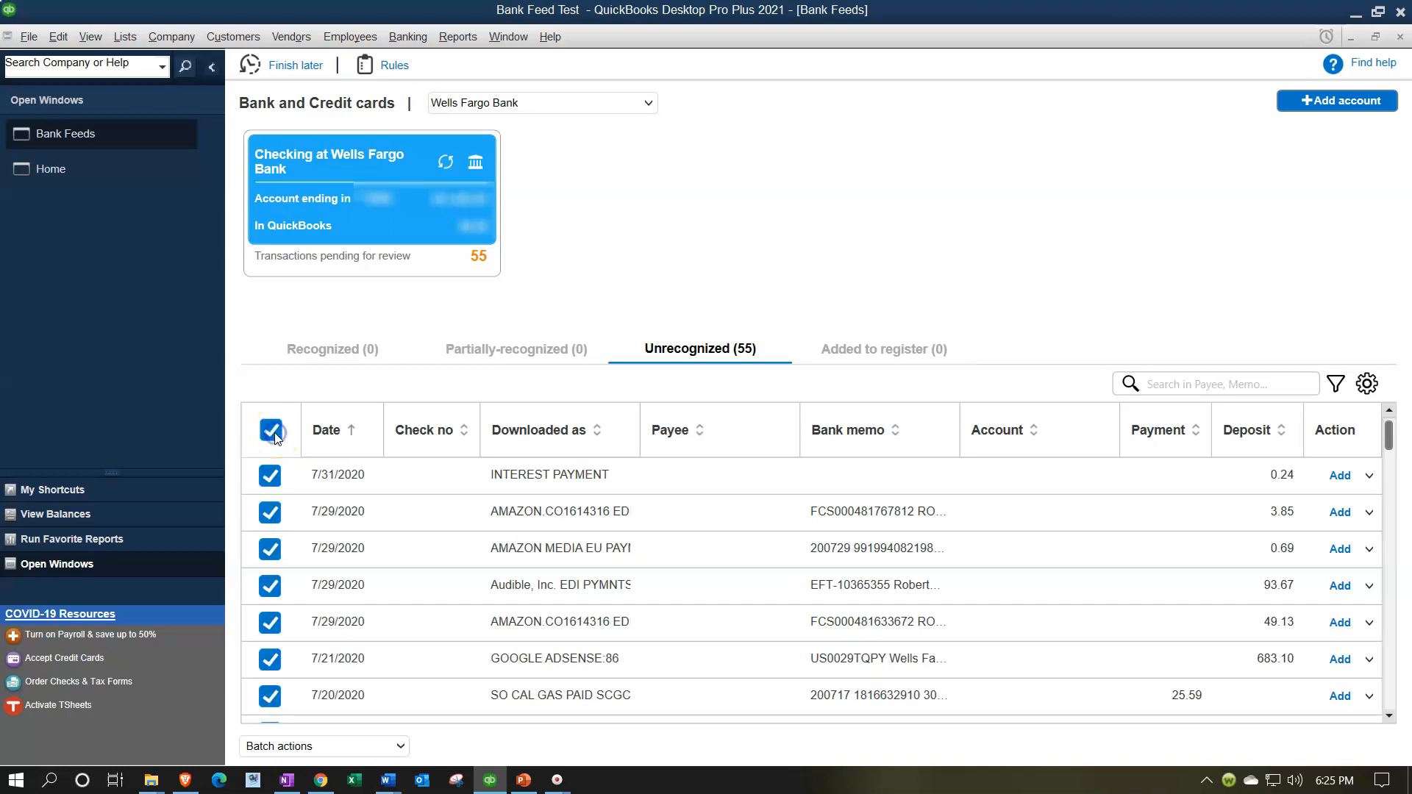
pyautogui.click(273, 433)
pyautogui.click(270, 475)
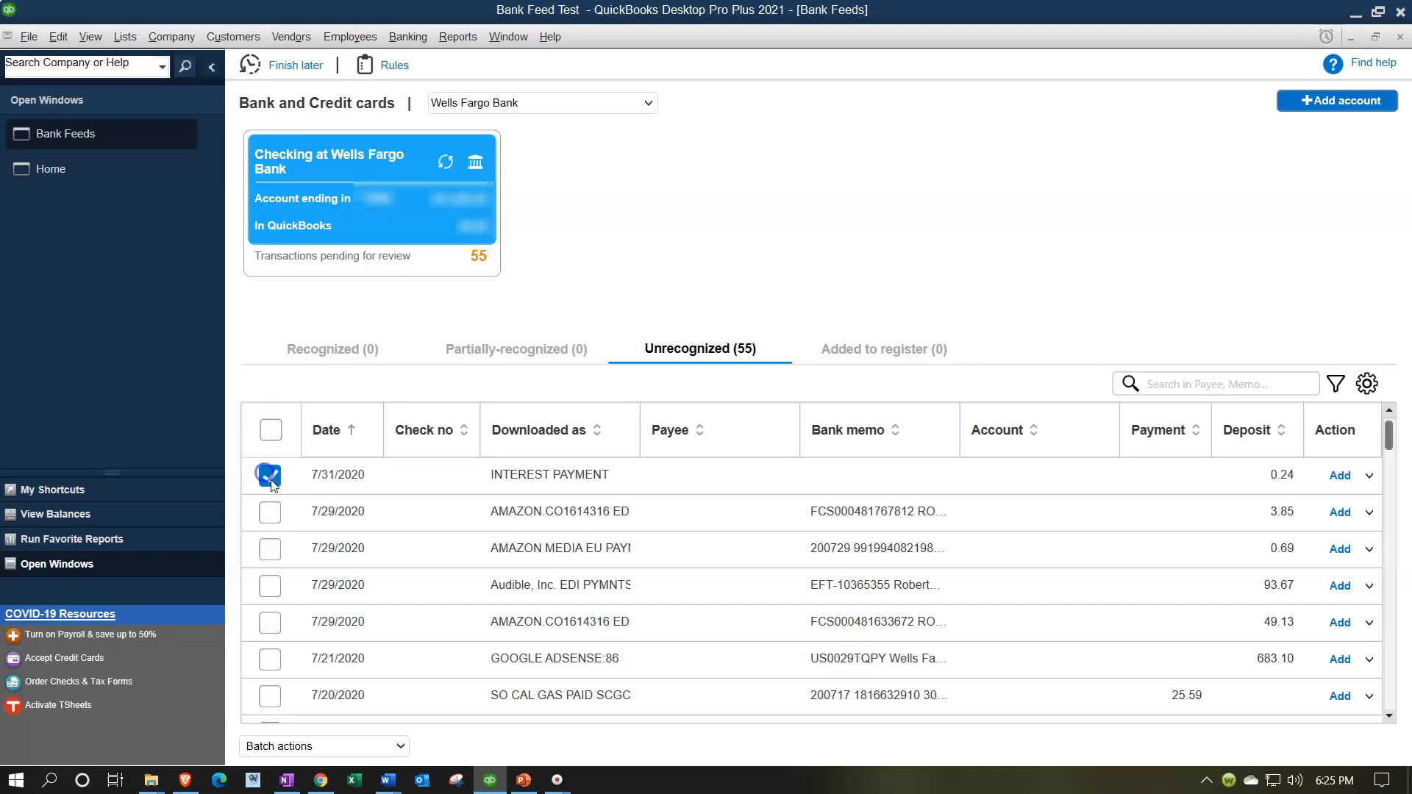
pyautogui.click(270, 477)
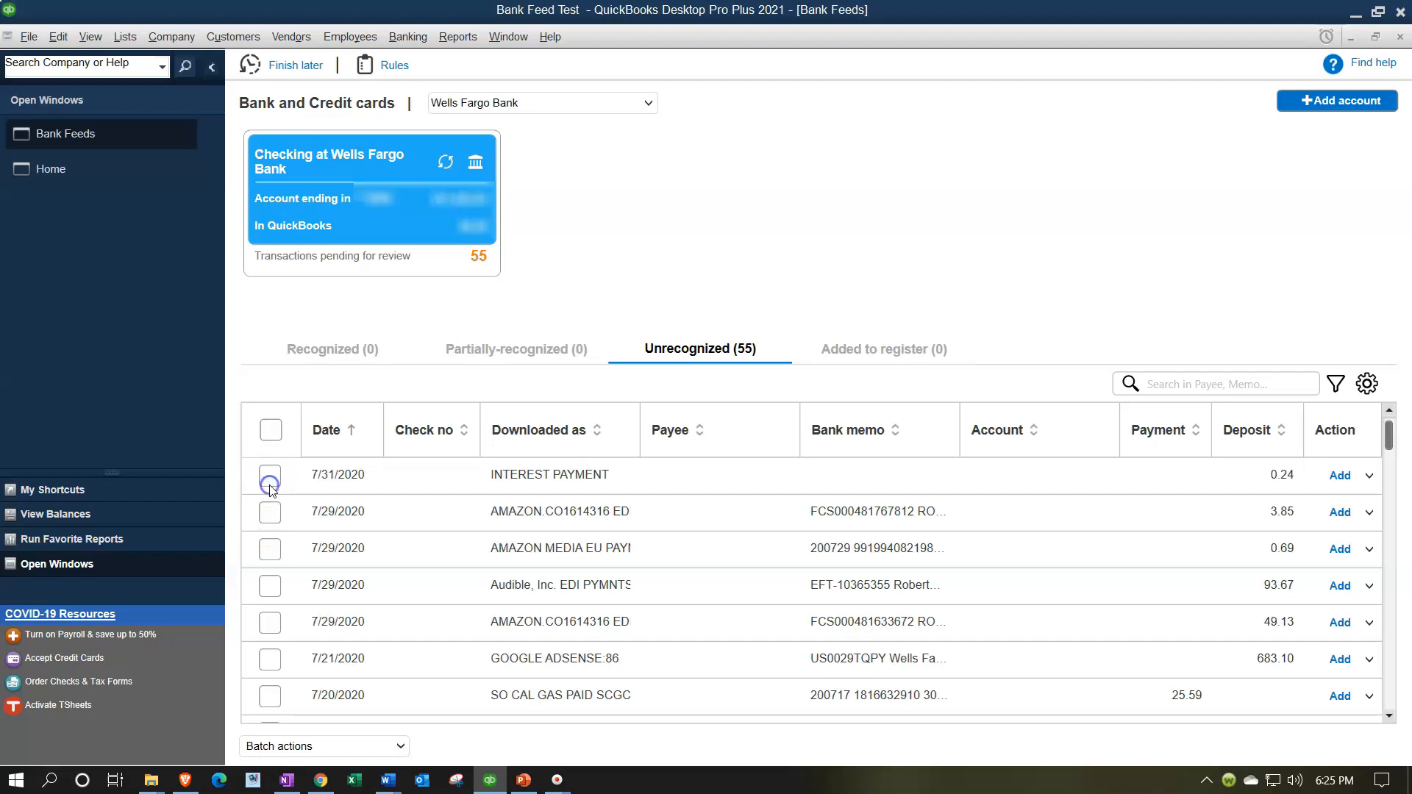
# Review the batch actions offered for the unrecognized transactions without applying any
pyautogui.click(400, 748)
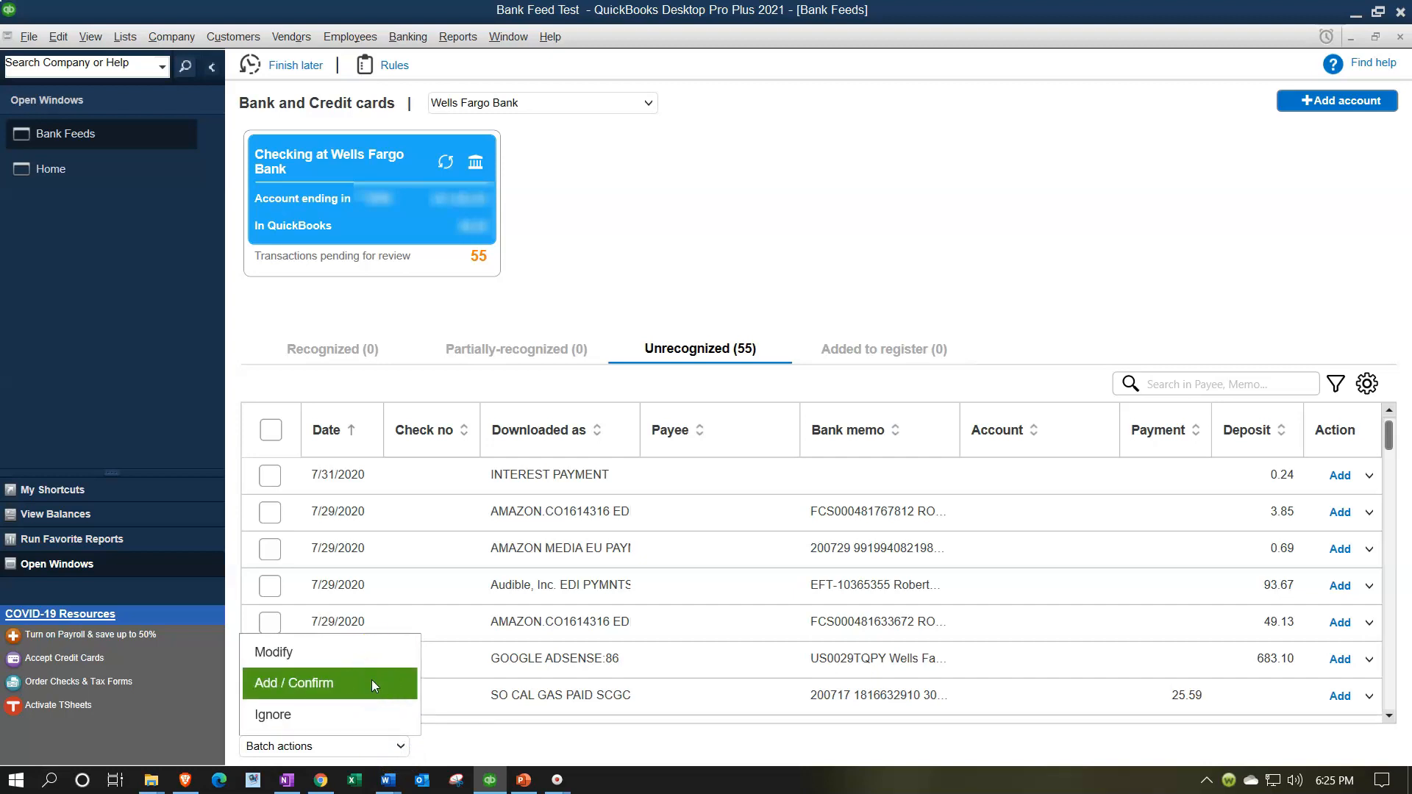
pyautogui.click(379, 717)
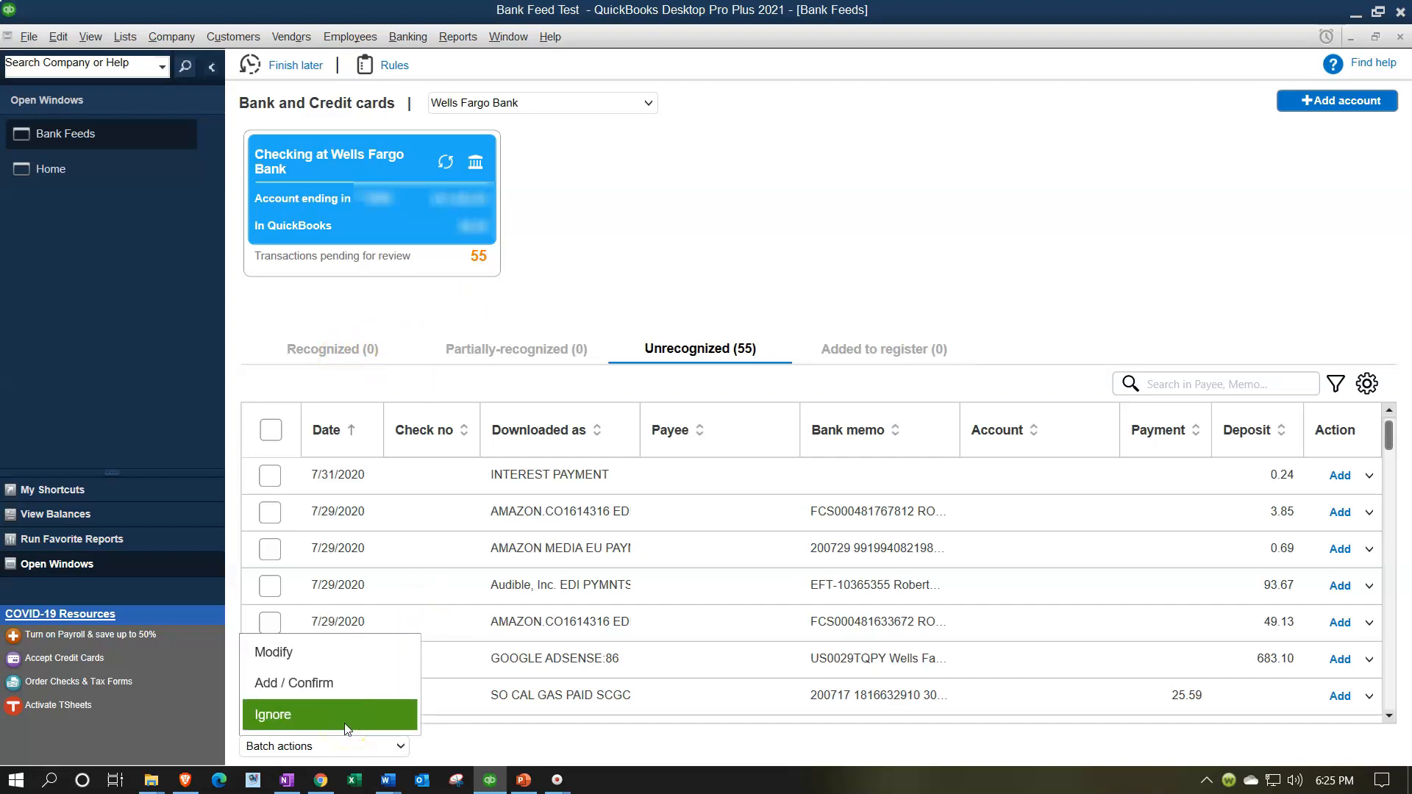
pyautogui.click(469, 745)
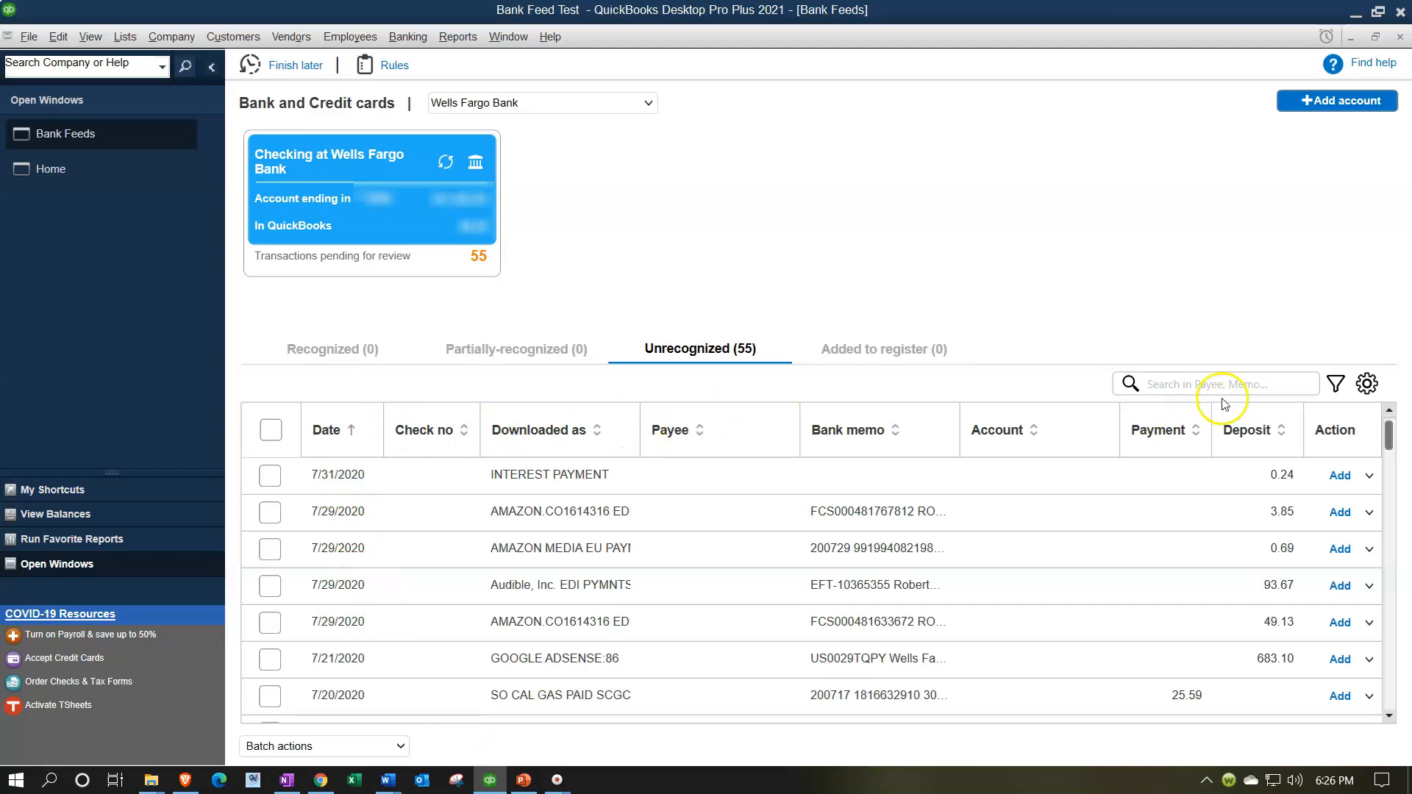
# Add the Type column to the unrecognized transactions table and look through the listed transactions
pyautogui.click(1368, 383)
pyautogui.click(1215, 451)
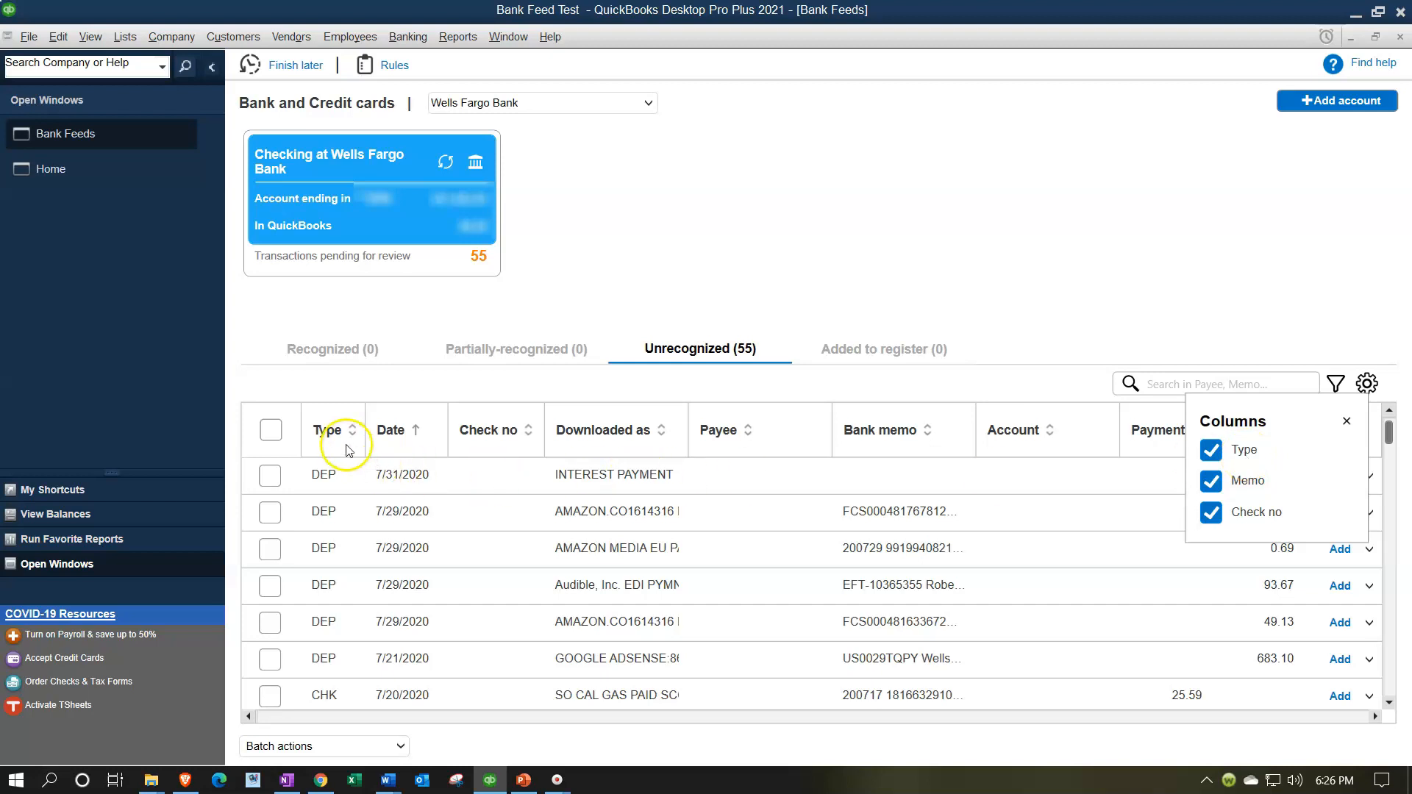
pyautogui.scroll(-1, 460, 576)
pyautogui.scroll(1, 459, 576)
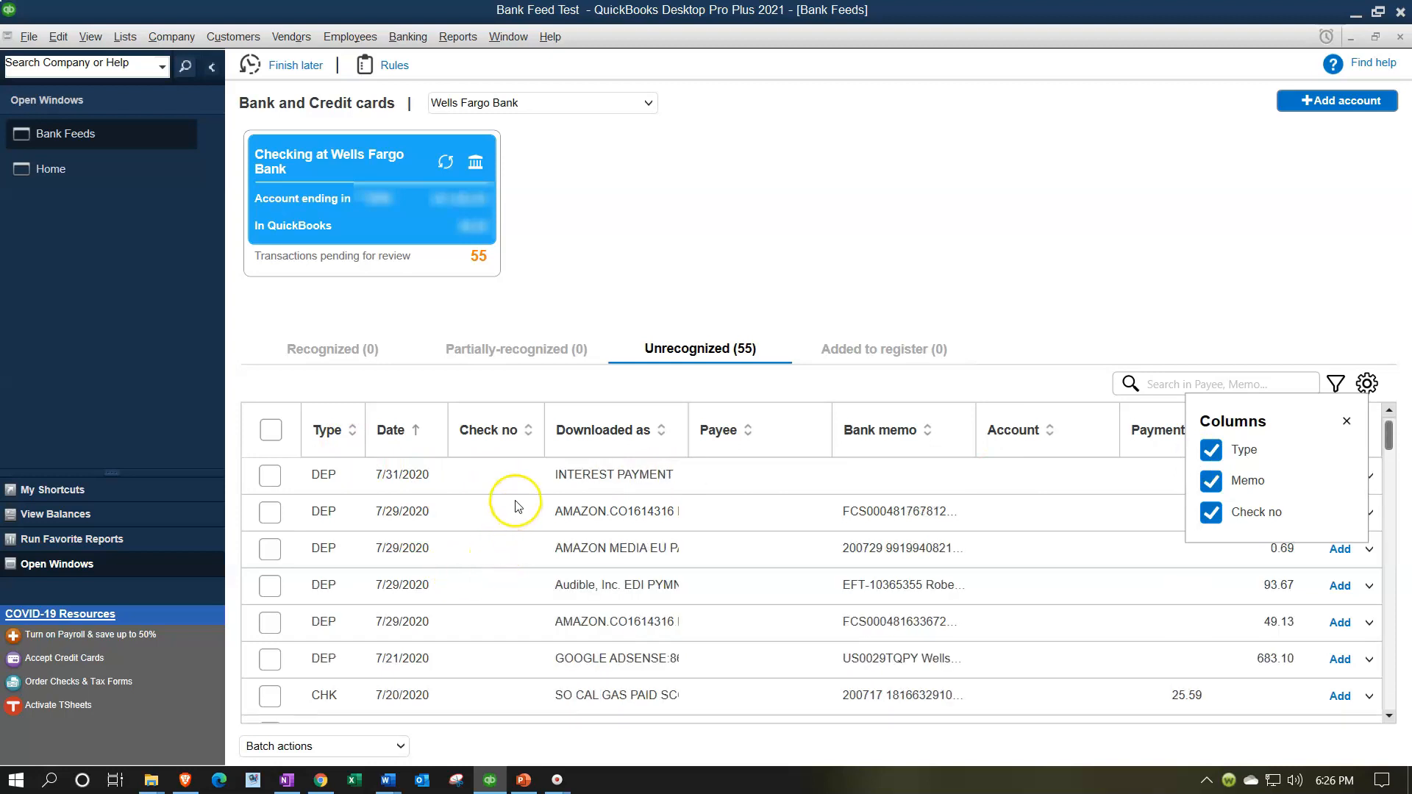
pyautogui.scroll(-8, 514, 500)
pyautogui.scroll(-2, 519, 506)
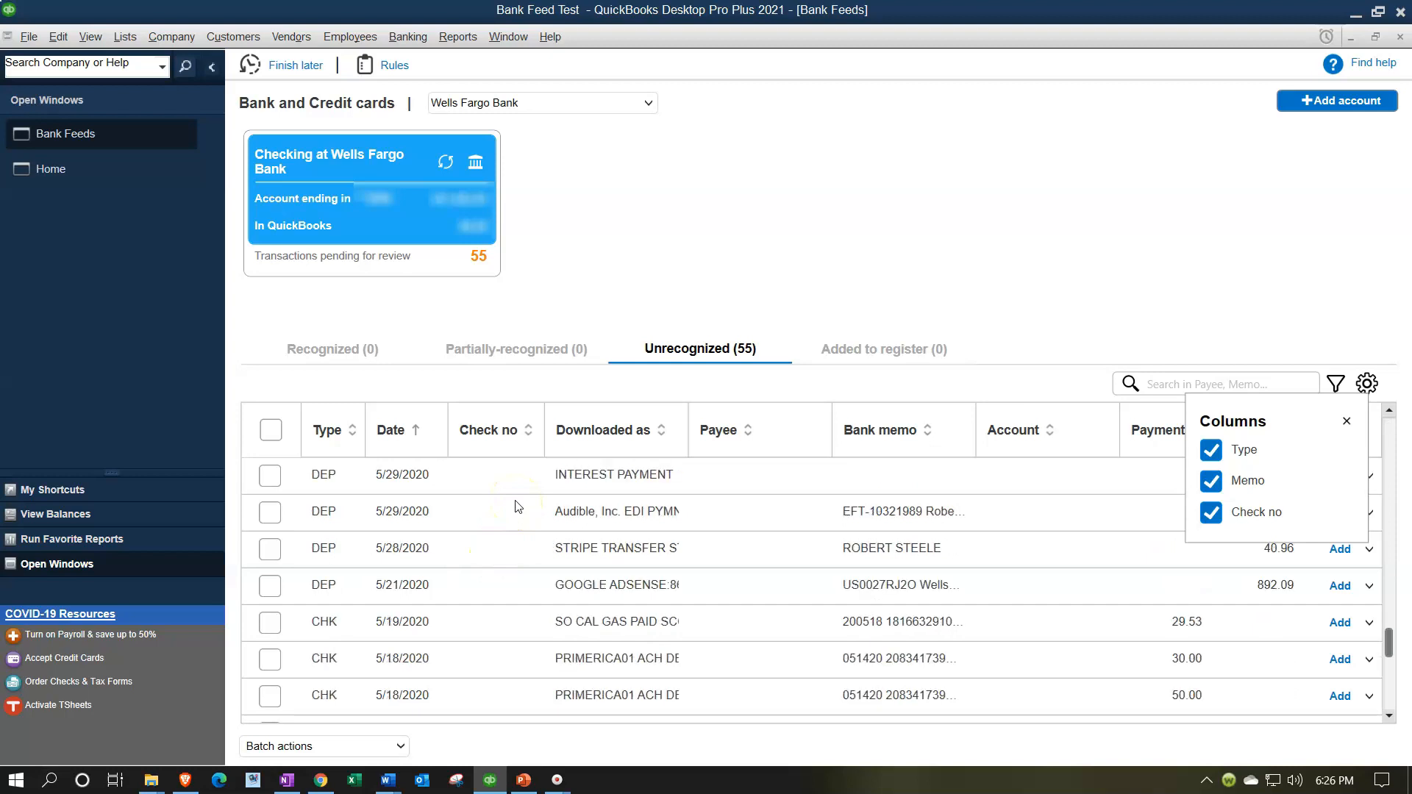
pyautogui.scroll(10, 518, 506)
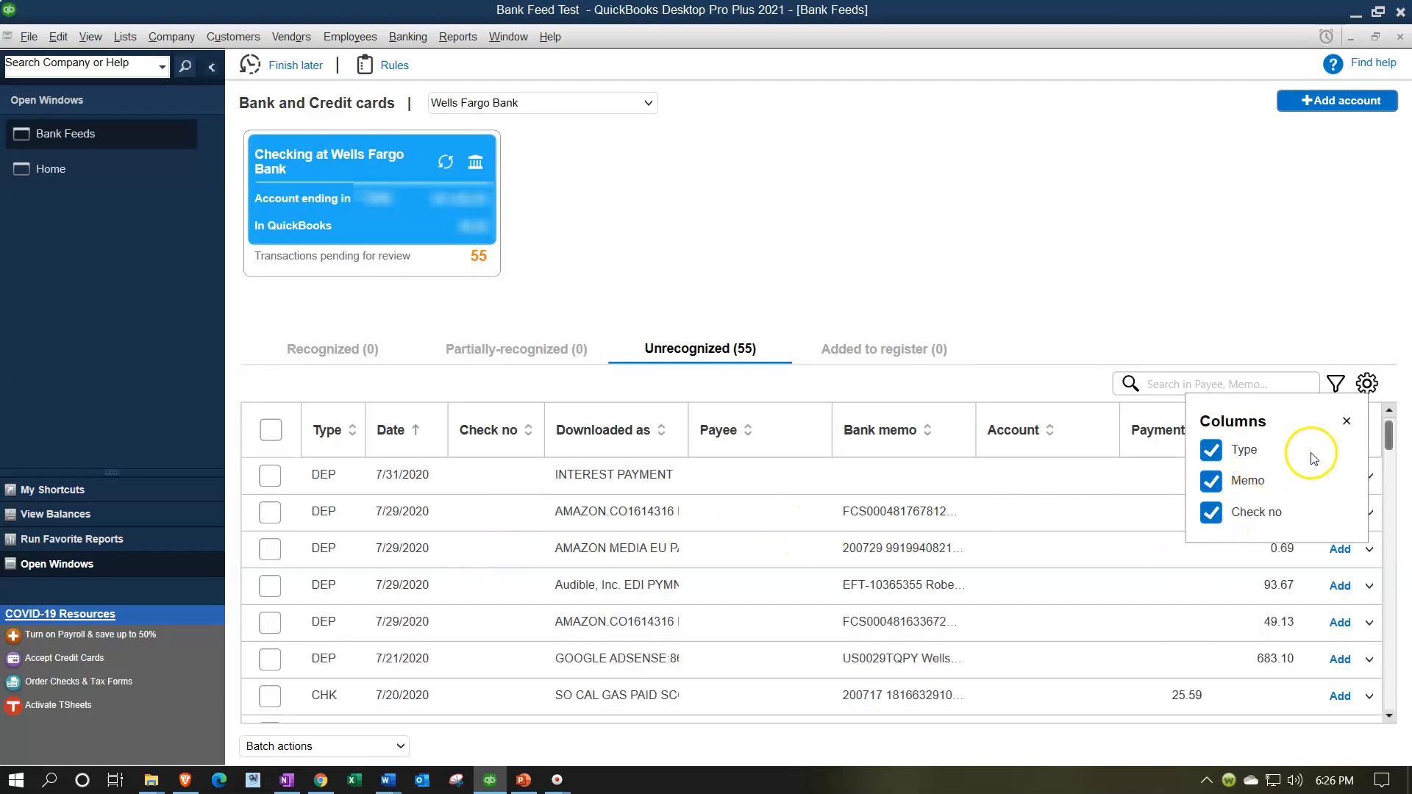
pyautogui.click(1348, 425)
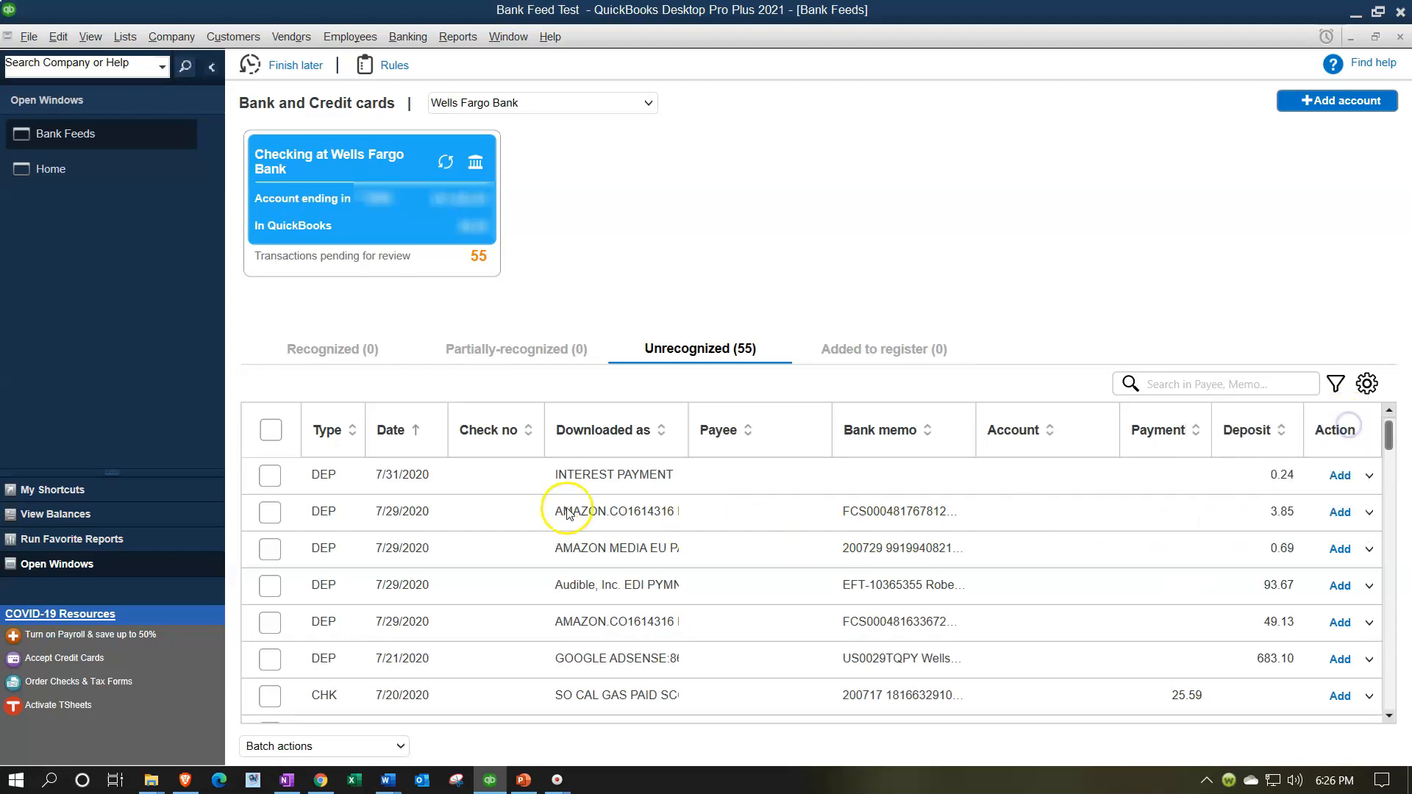
# Sort the unrecognized transactions by type and review the check and deposit entries
pyautogui.click(352, 432)
pyautogui.scroll(-10, 356, 507)
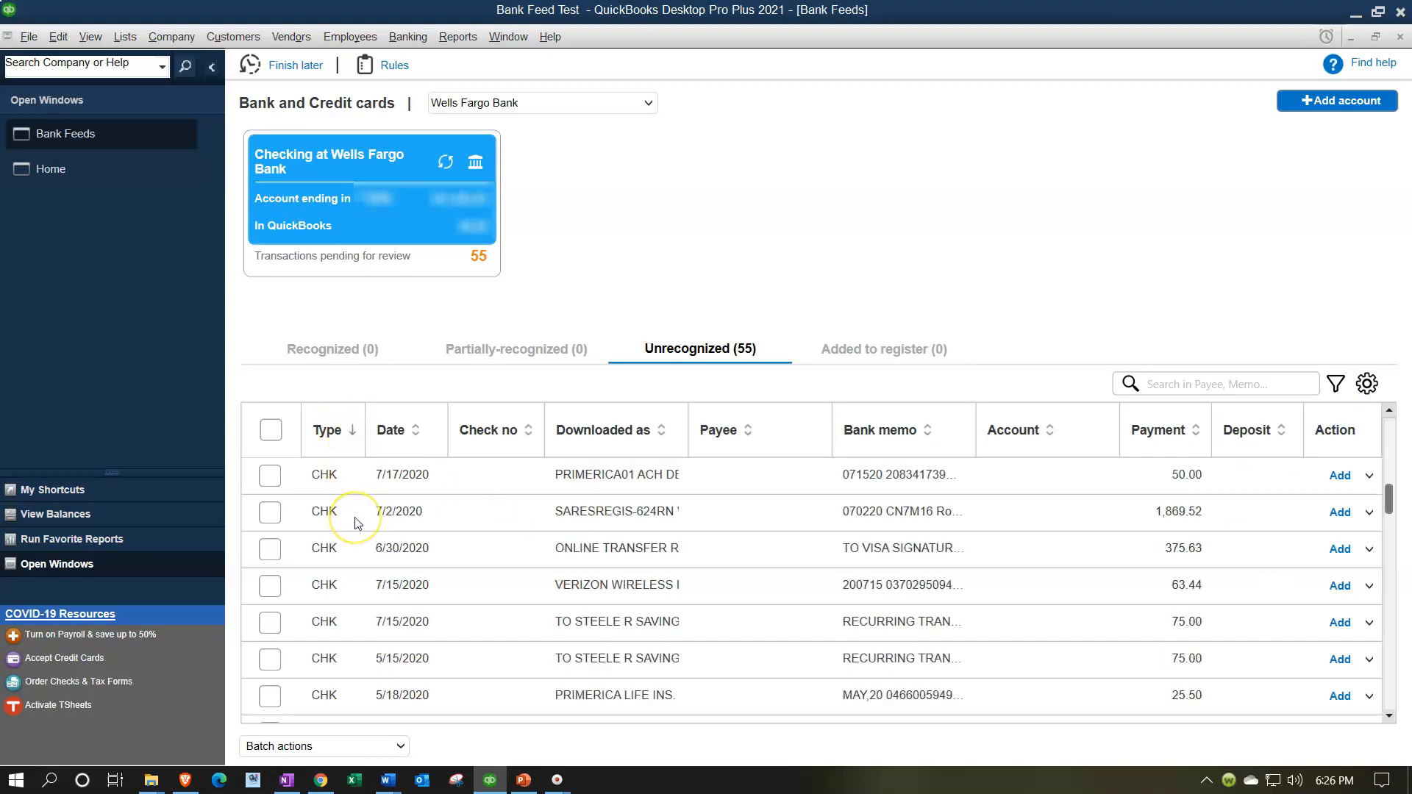
pyautogui.scroll(-5, 358, 523)
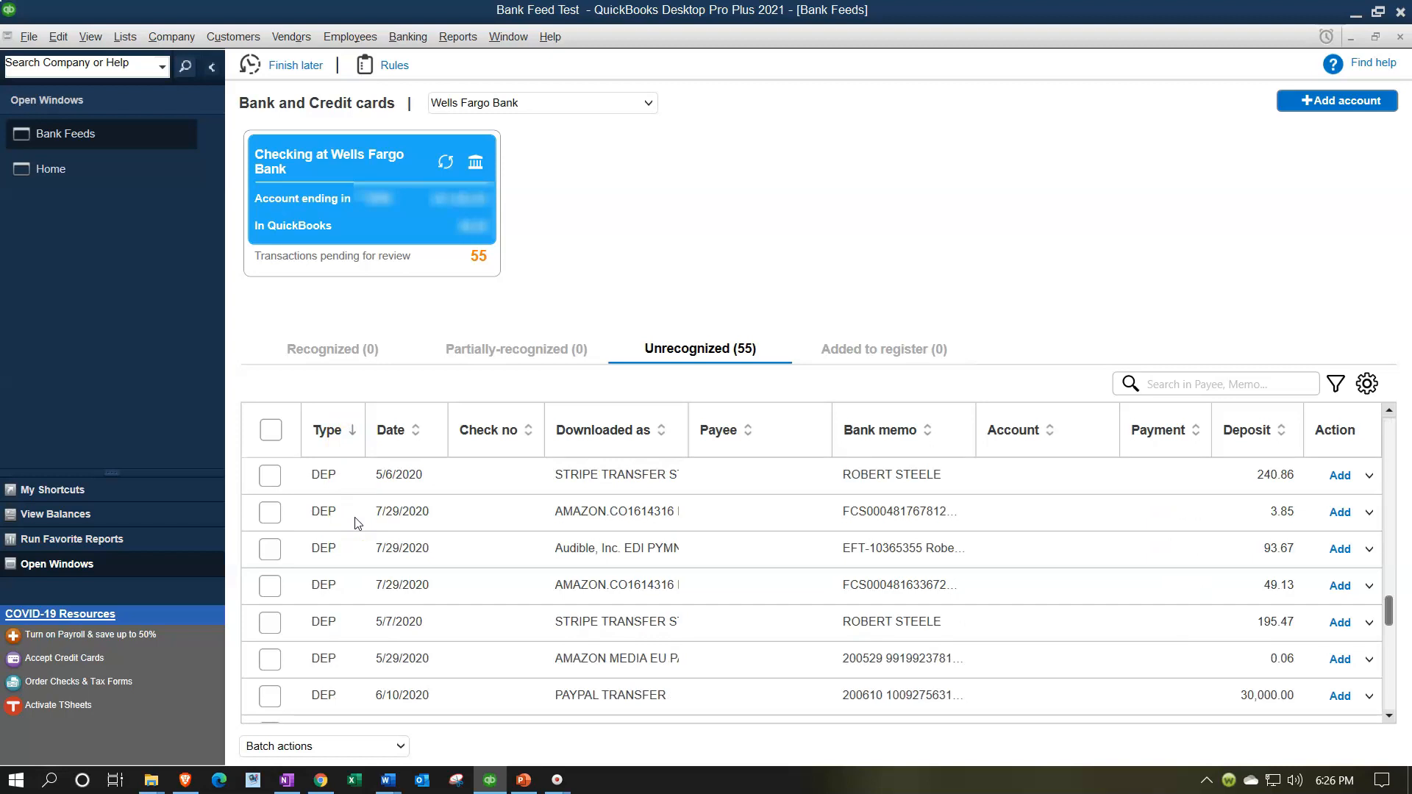
pyautogui.scroll(15, 355, 524)
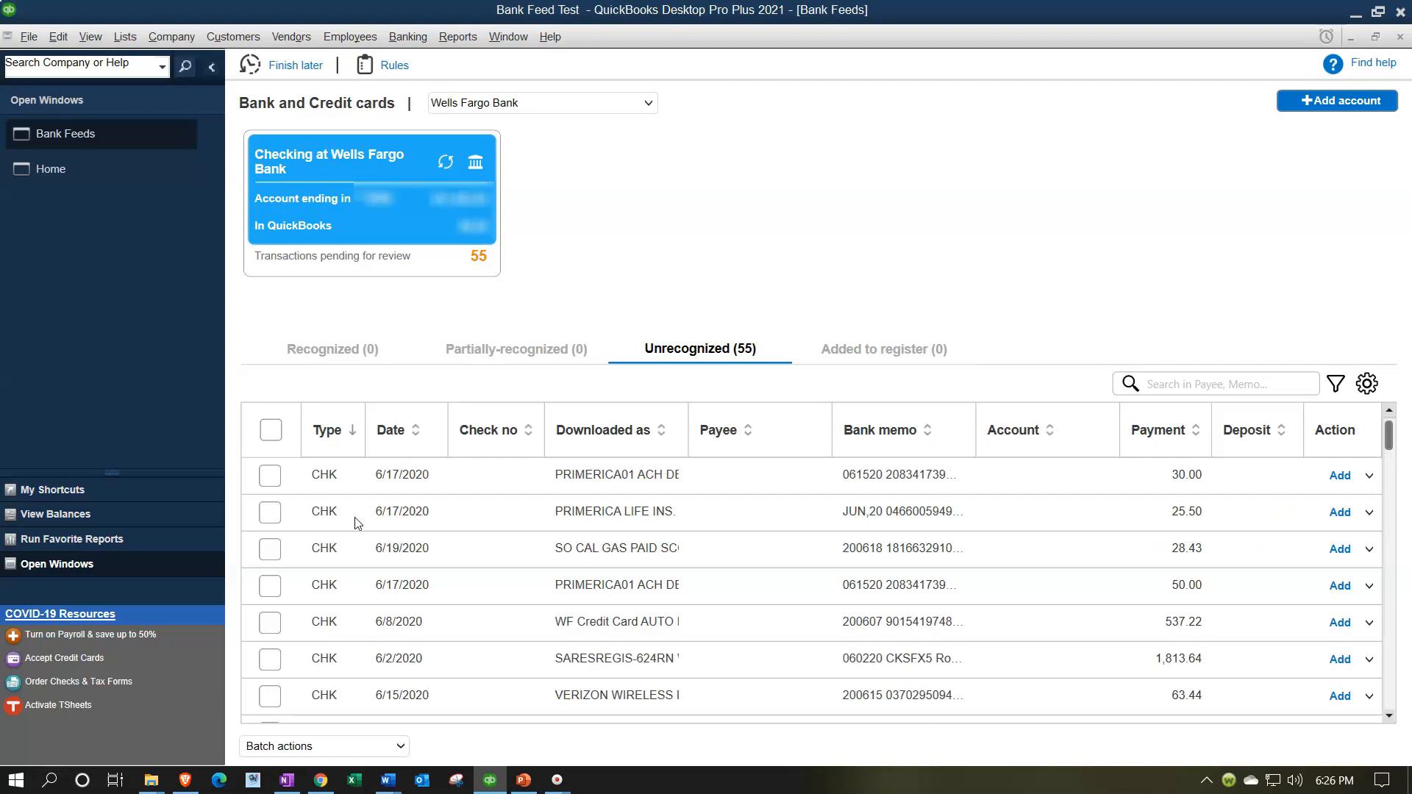
# Sort the unrecognized transactions by date, alternating between oldest first and newest first
pyautogui.click(419, 431)
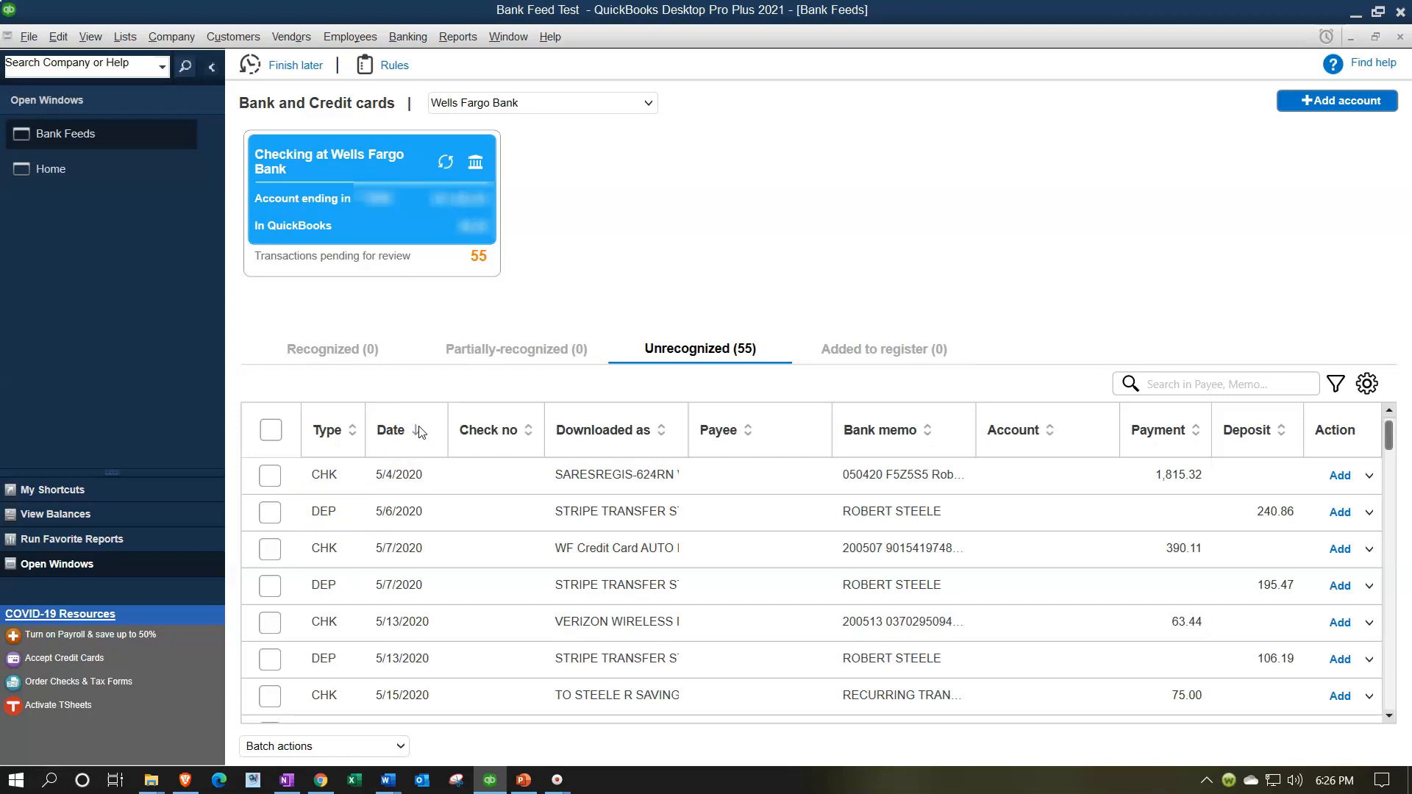
pyautogui.click(419, 431)
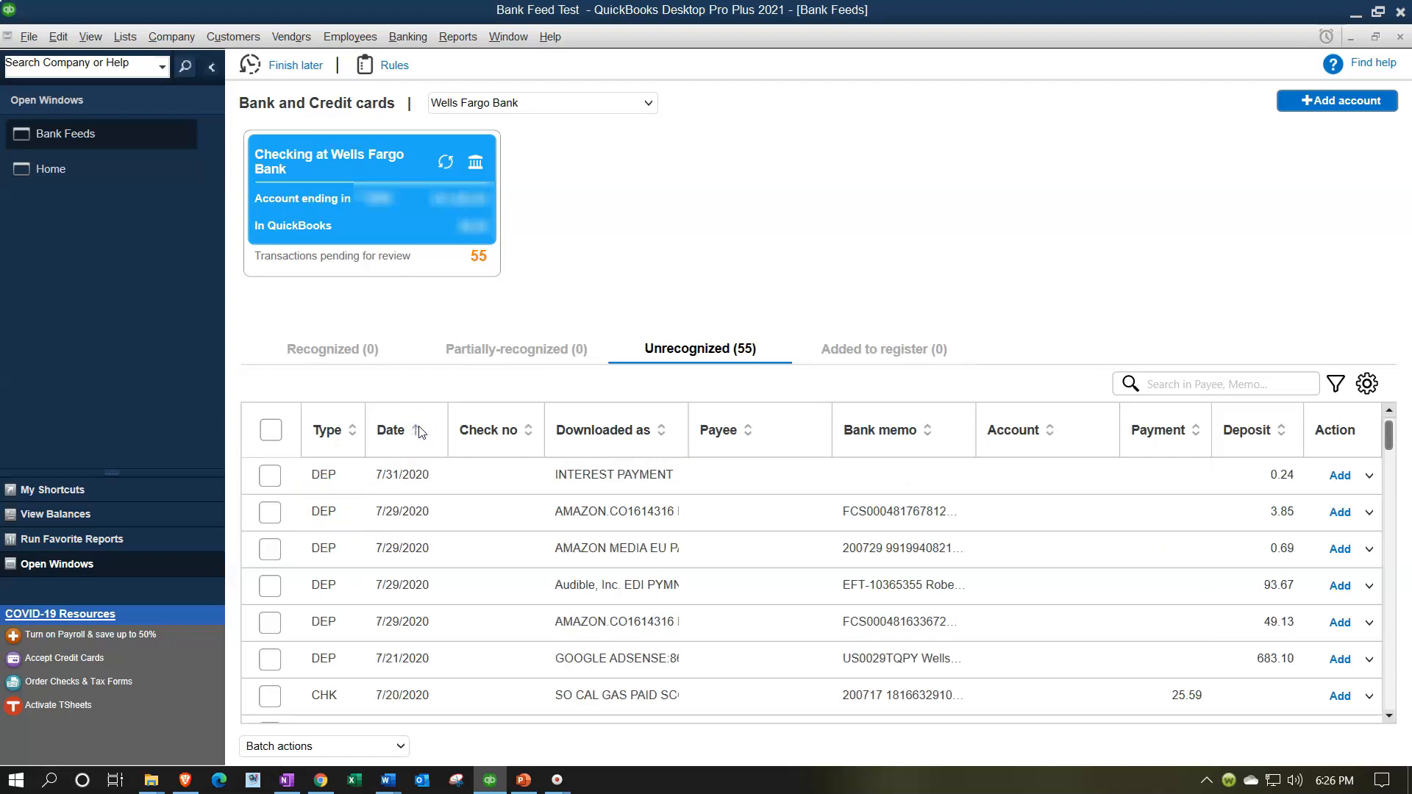
pyautogui.click(419, 431)
pyautogui.click(426, 432)
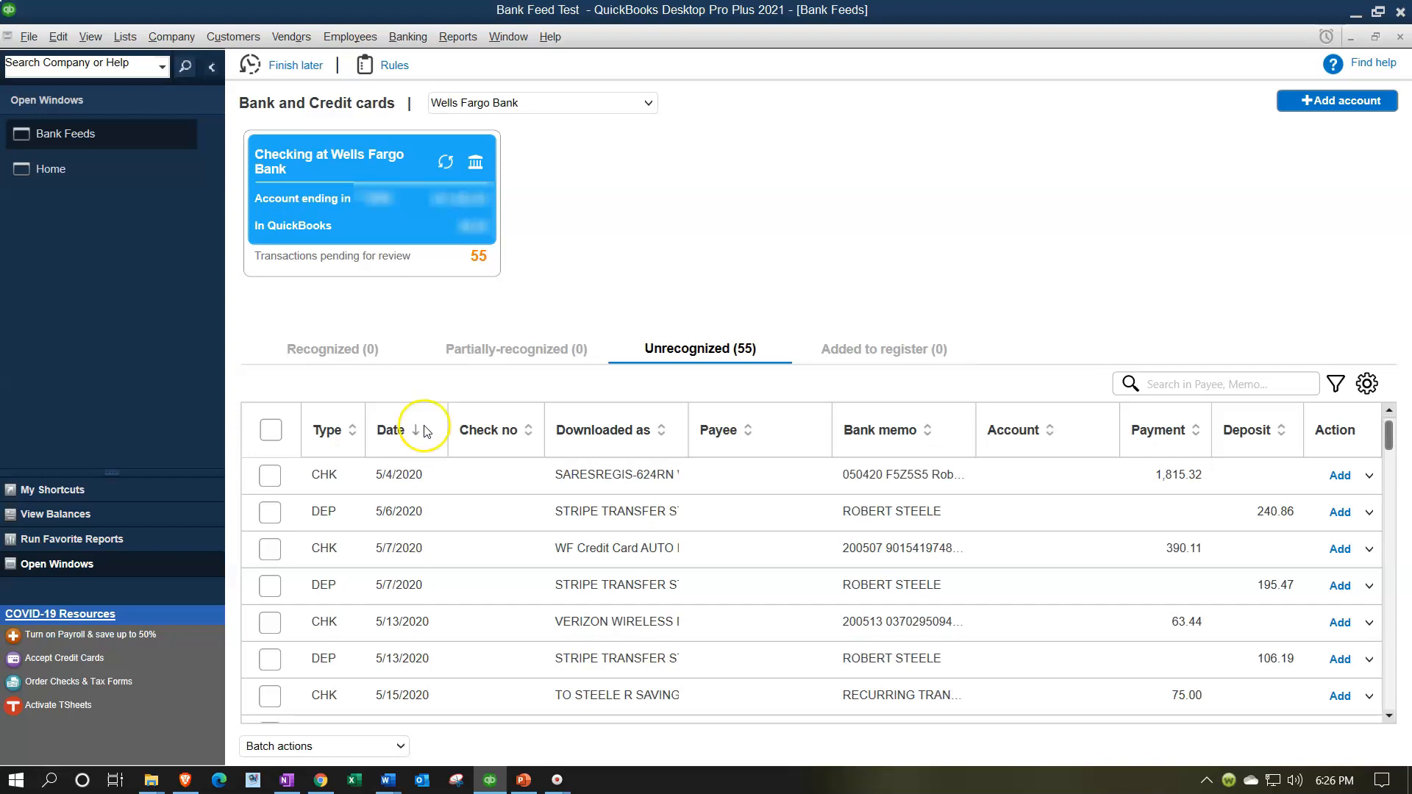
# Sort the unrecognized transactions by check number and slightly widen the Downloaded as column
pyautogui.click(529, 432)
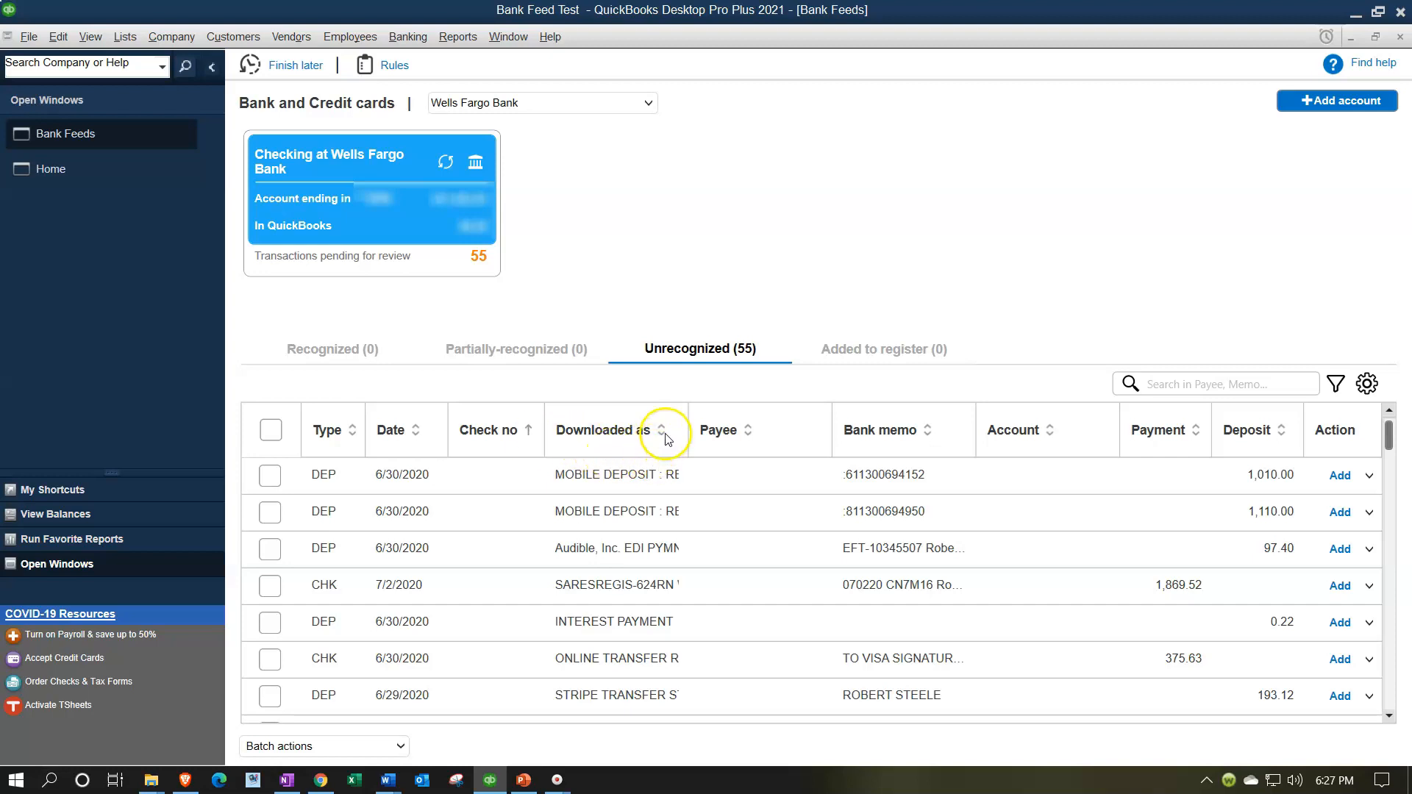
pyautogui.moveTo(689, 431)
pyautogui.mouseDown()
pyautogui.moveTo(788, 429)
pyautogui.moveTo(715, 430)
pyautogui.mouseUp()
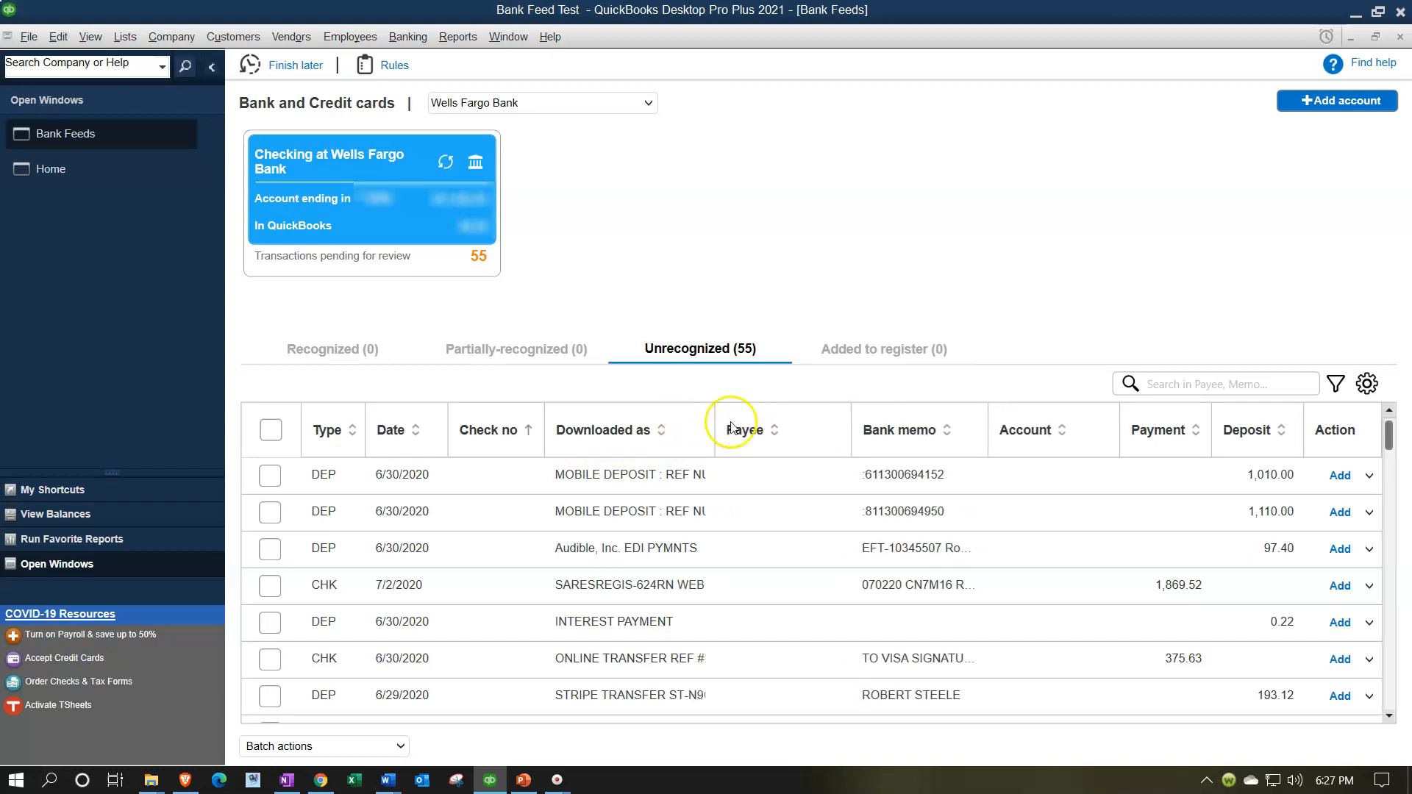
# Widen the Downloaded as column to fit the longer descriptions and sort the transactions by it in both directions
pyautogui.moveTo(717, 428); pyautogui.dragTo(767, 427)
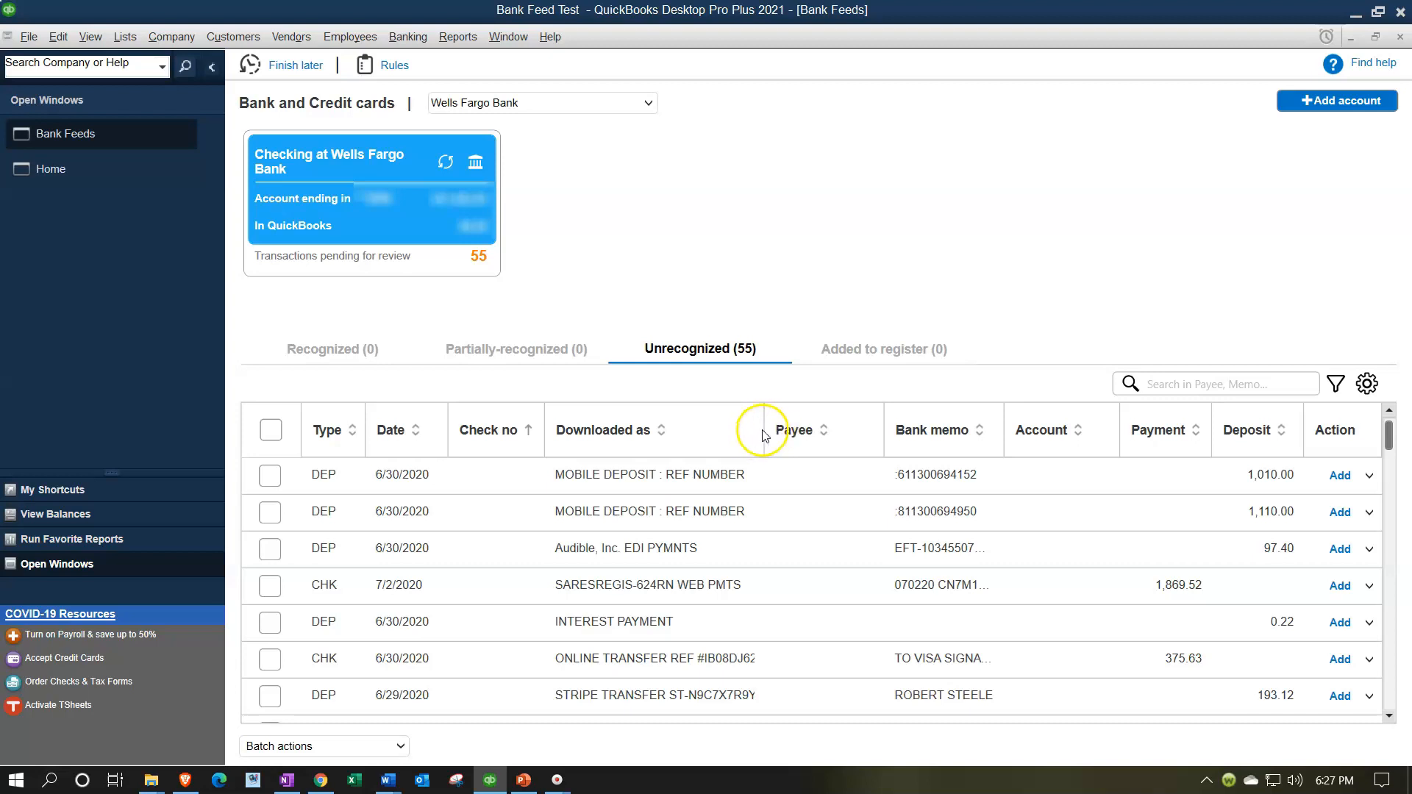
pyautogui.moveTo(764, 431); pyautogui.dragTo(786, 435)
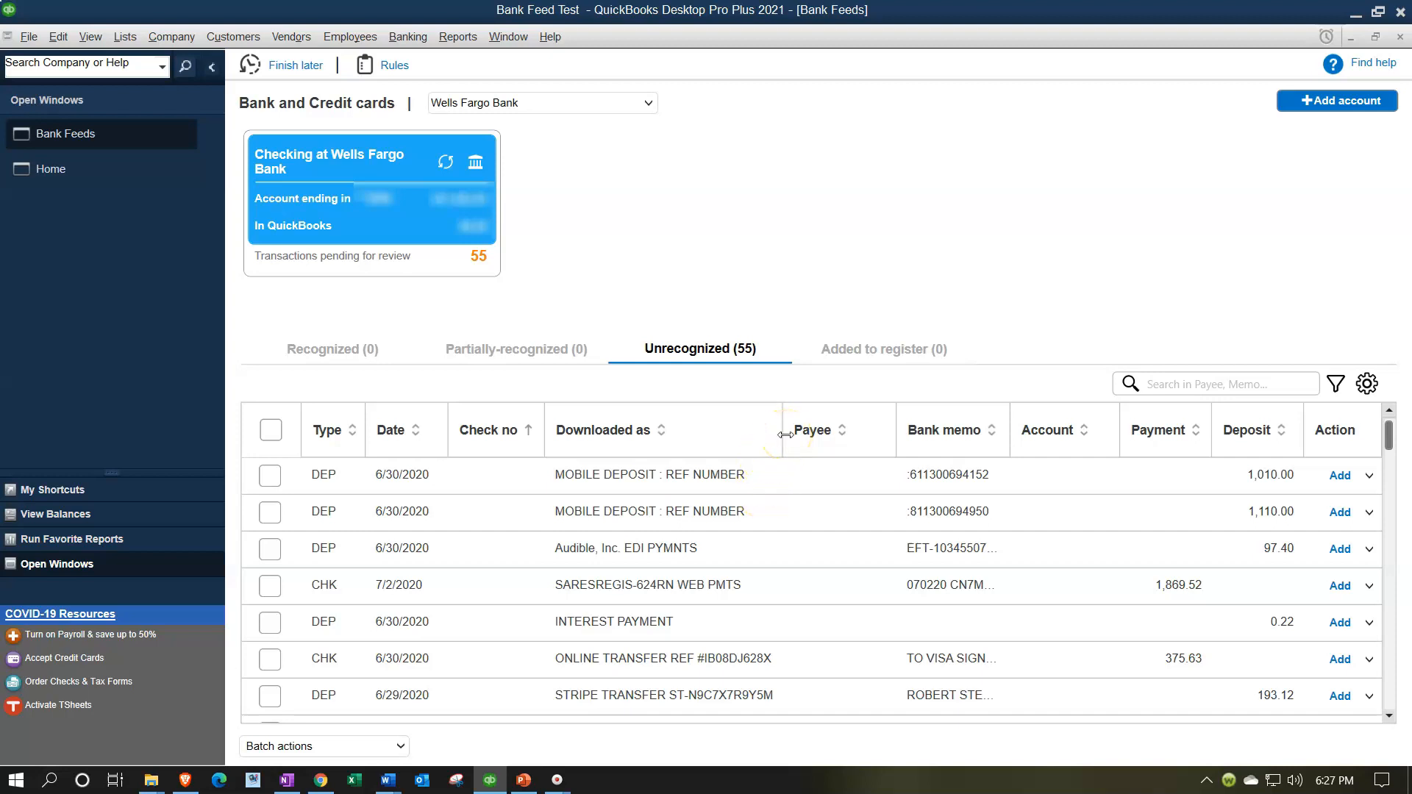
pyautogui.click(647, 435)
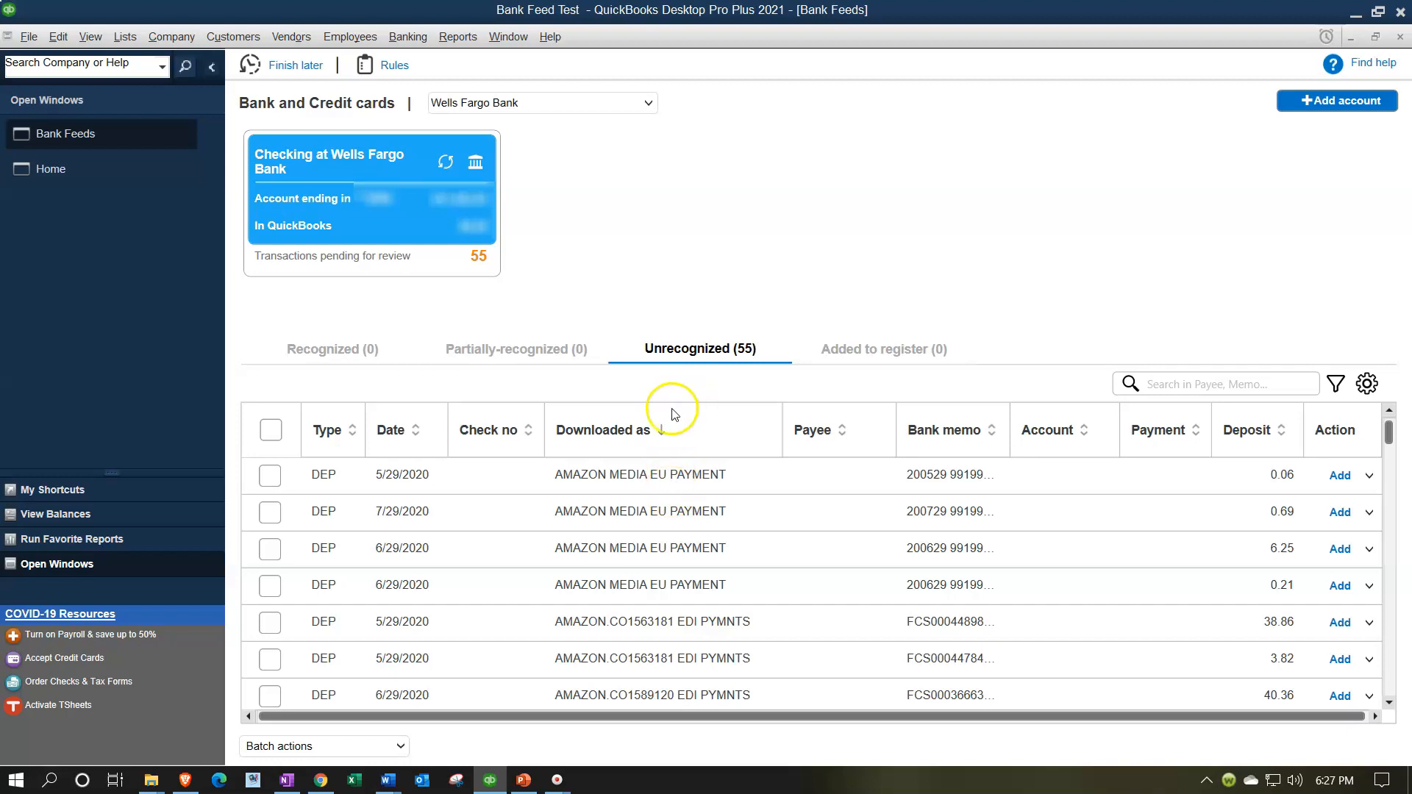
pyautogui.click(654, 430)
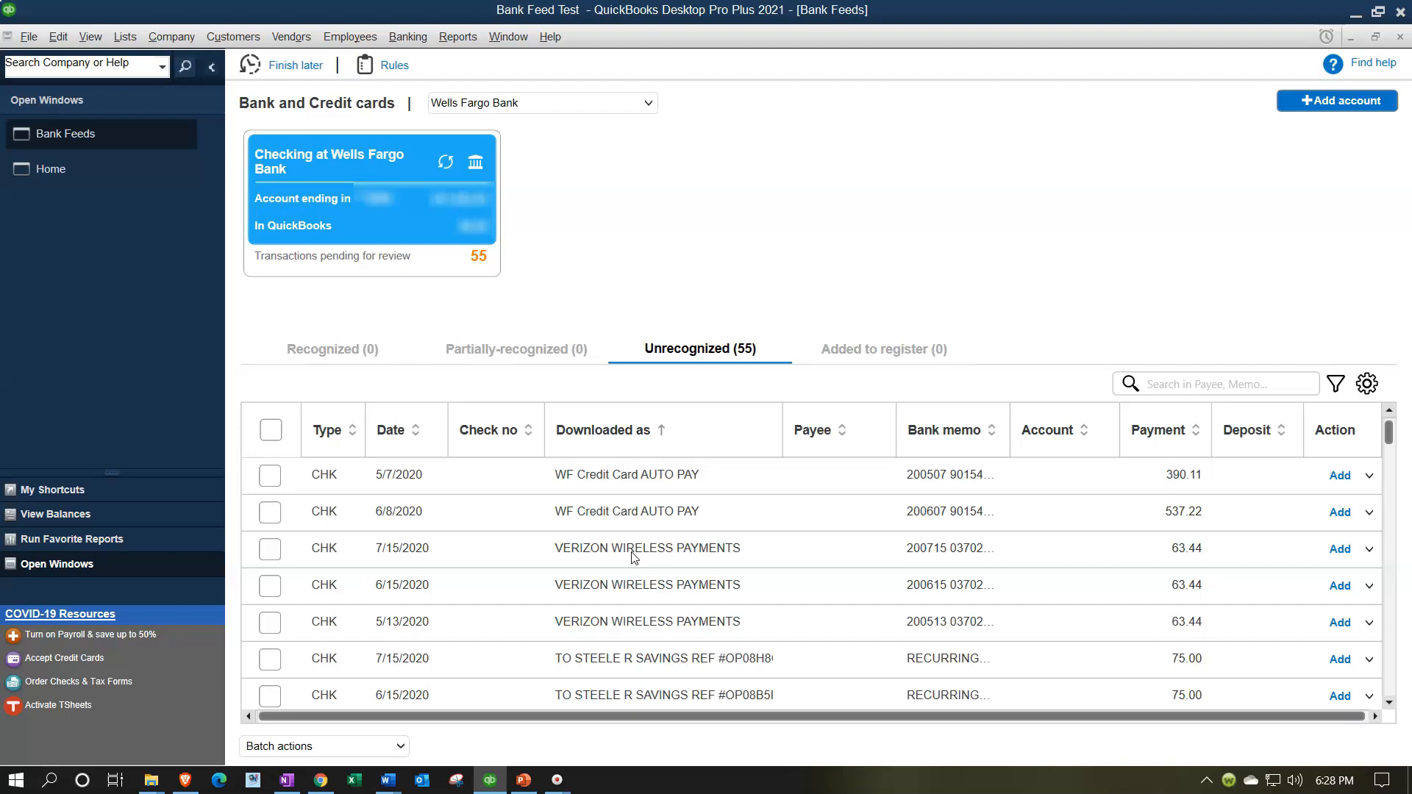
pyautogui.click(633, 506)
# Sort the transactions by payee, and resize the columns with a narrower Downloaded as and Payee and a wider Bank memo
pyautogui.click(842, 431)
pyautogui.click(842, 431)
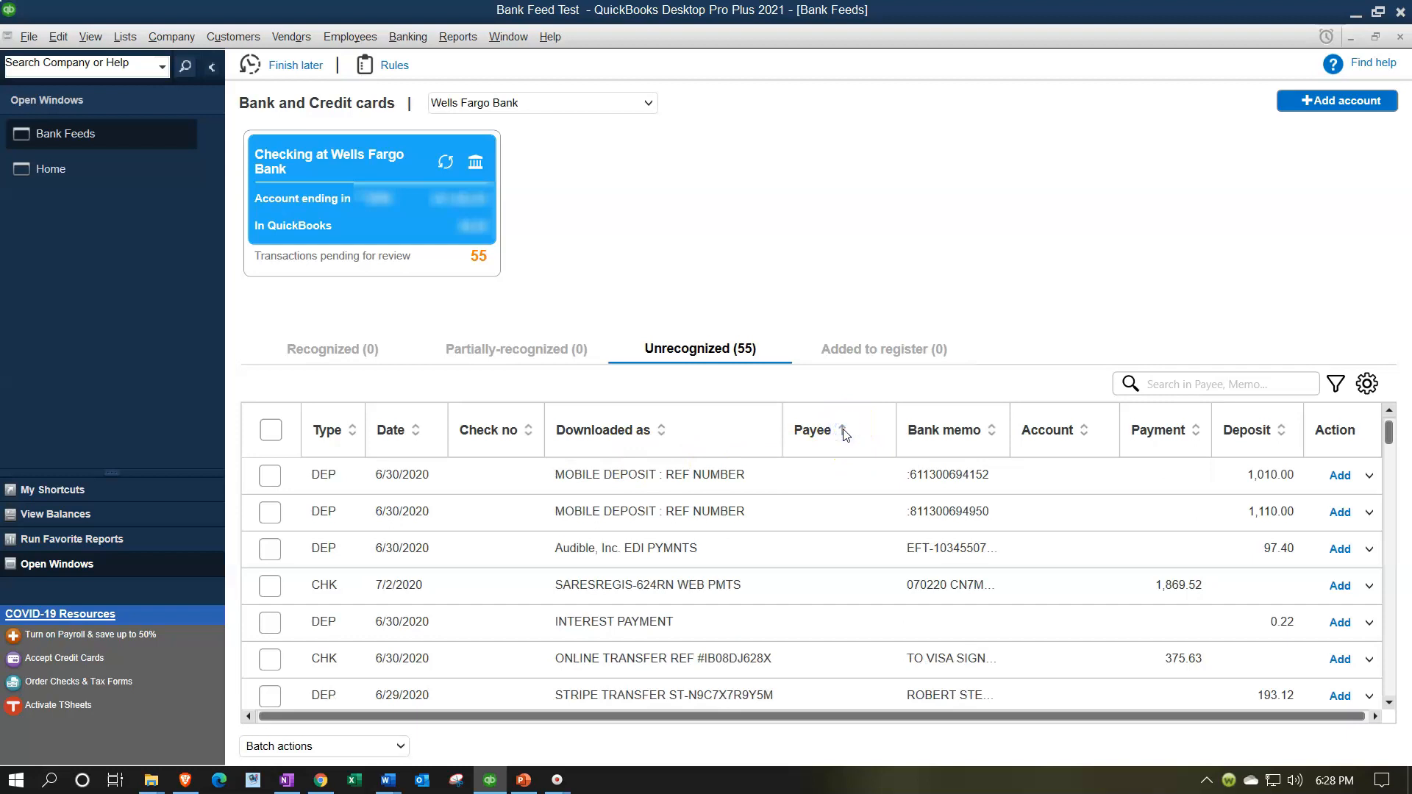
pyautogui.moveTo(1012, 431); pyautogui.dragTo(1101, 425)
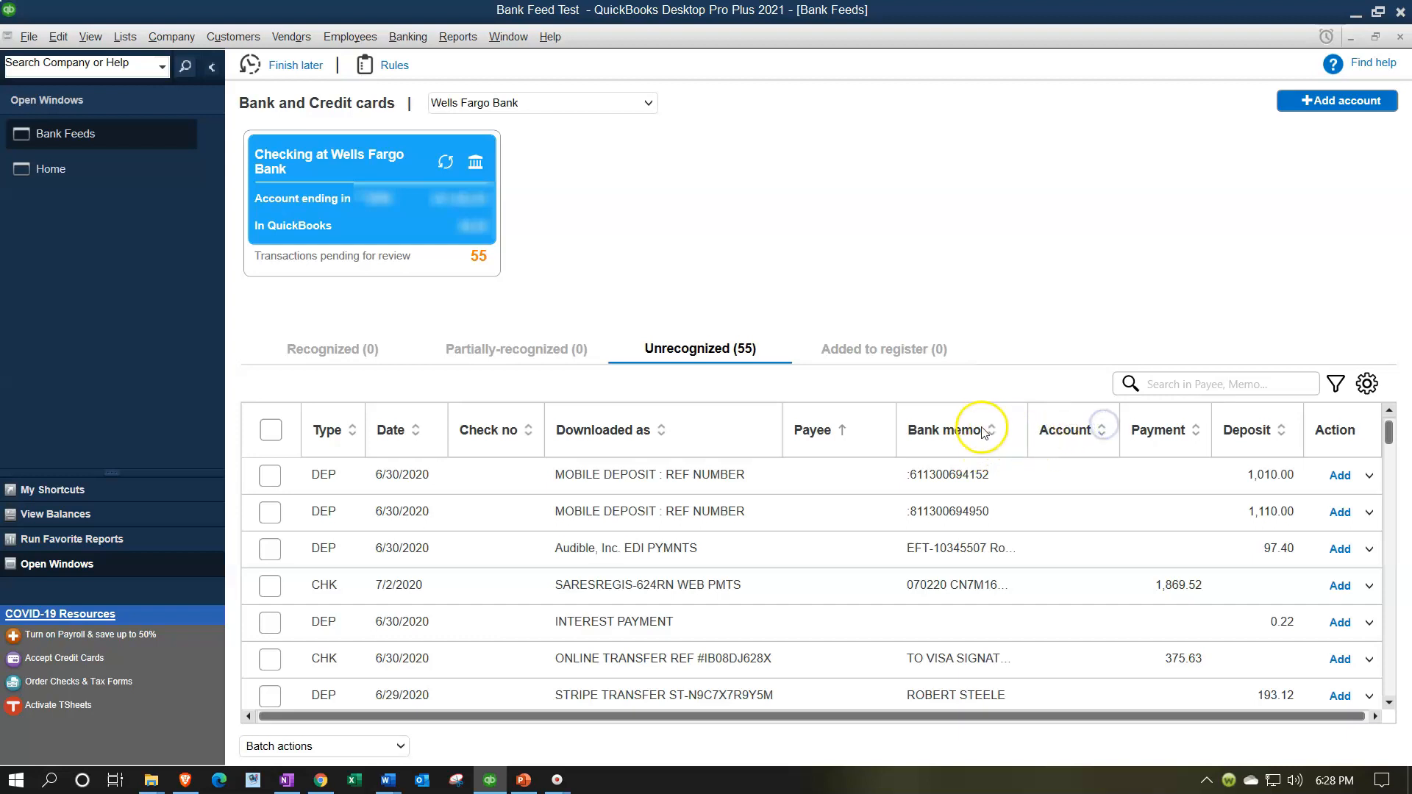
pyautogui.moveTo(782, 430); pyautogui.dragTo(730, 431)
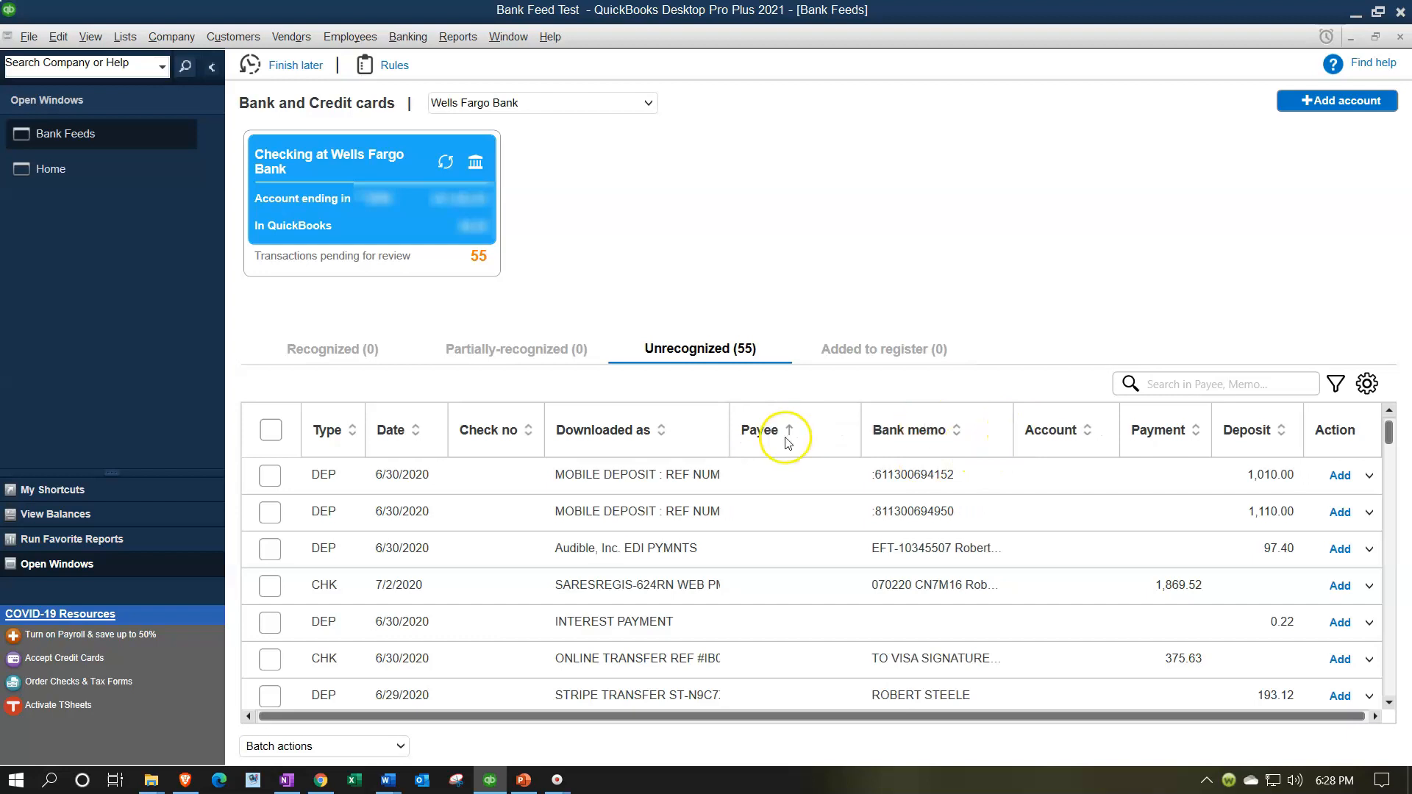
pyautogui.moveTo(861, 431); pyautogui.dragTo(841, 431)
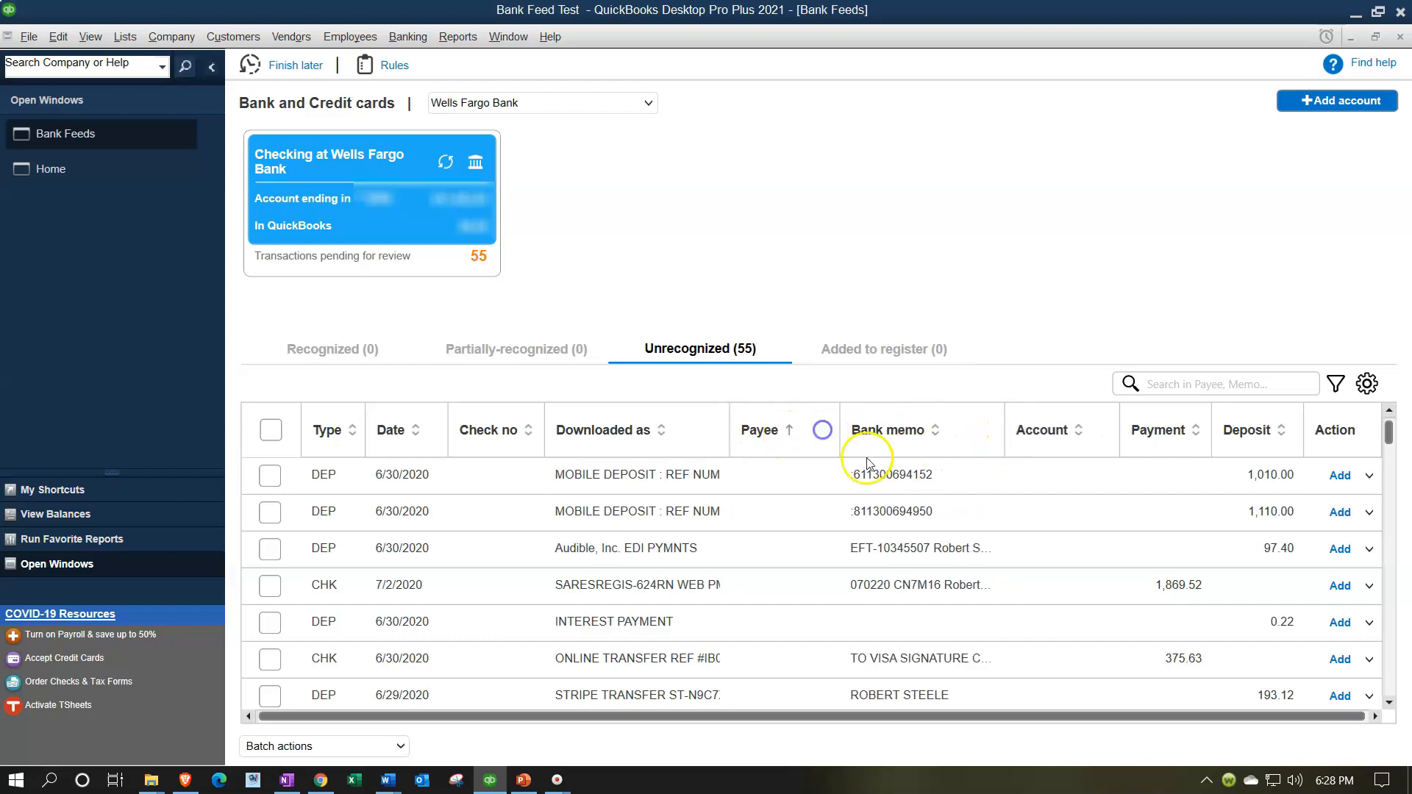
# Examine the Bank memo, Account, Payment, Deposit and Action columns of the unrecognized transactions
pyautogui.scroll(-3, 1027, 479)
pyautogui.scroll(3, 1040, 479)
pyautogui.click(1049, 484)
pyautogui.click(990, 311)
pyautogui.click(1109, 408)
pyautogui.click(1219, 479)
pyautogui.click(1084, 448)
pyautogui.click(1136, 491)
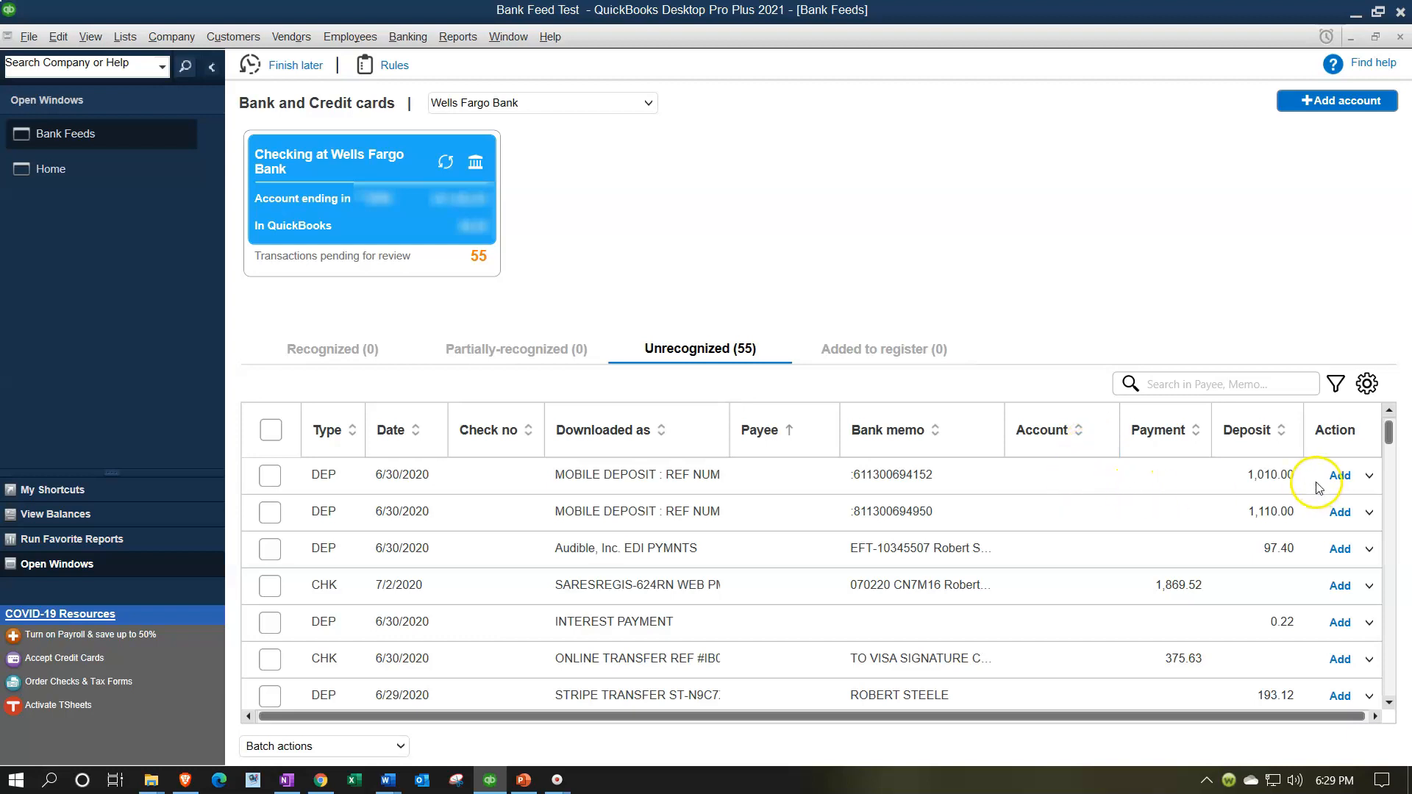
pyautogui.click(1047, 479)
pyautogui.click(1075, 488)
pyautogui.click(1147, 481)
pyautogui.click(1221, 486)
pyautogui.click(1341, 476)
# Open Add more details for the 7/2/2020 SARESREGIS payment and check the available expense accounts
pyautogui.scroll(-1, 1347, 483)
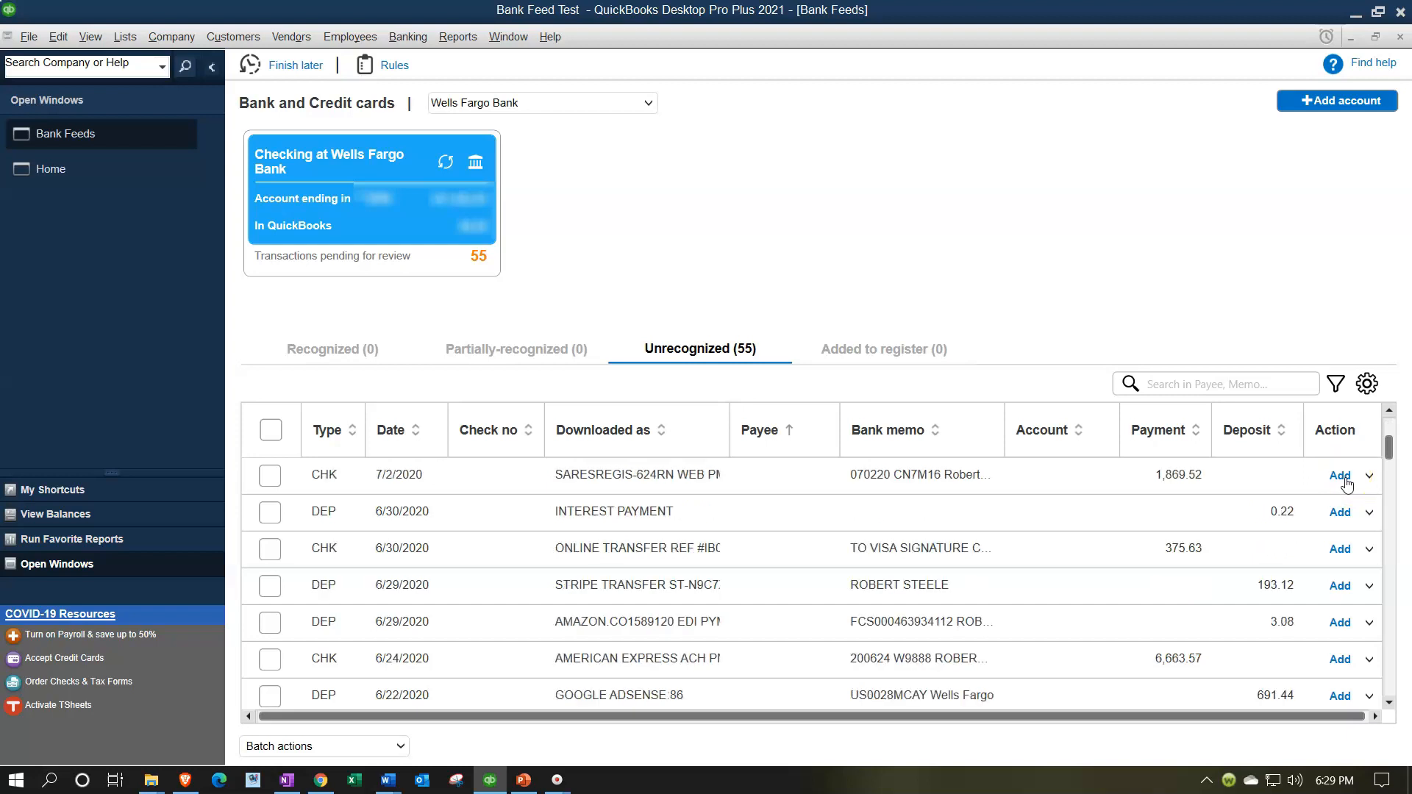
pyautogui.scroll(1, 1343, 477)
pyautogui.scroll(-1, 930, 536)
pyautogui.click(1366, 474)
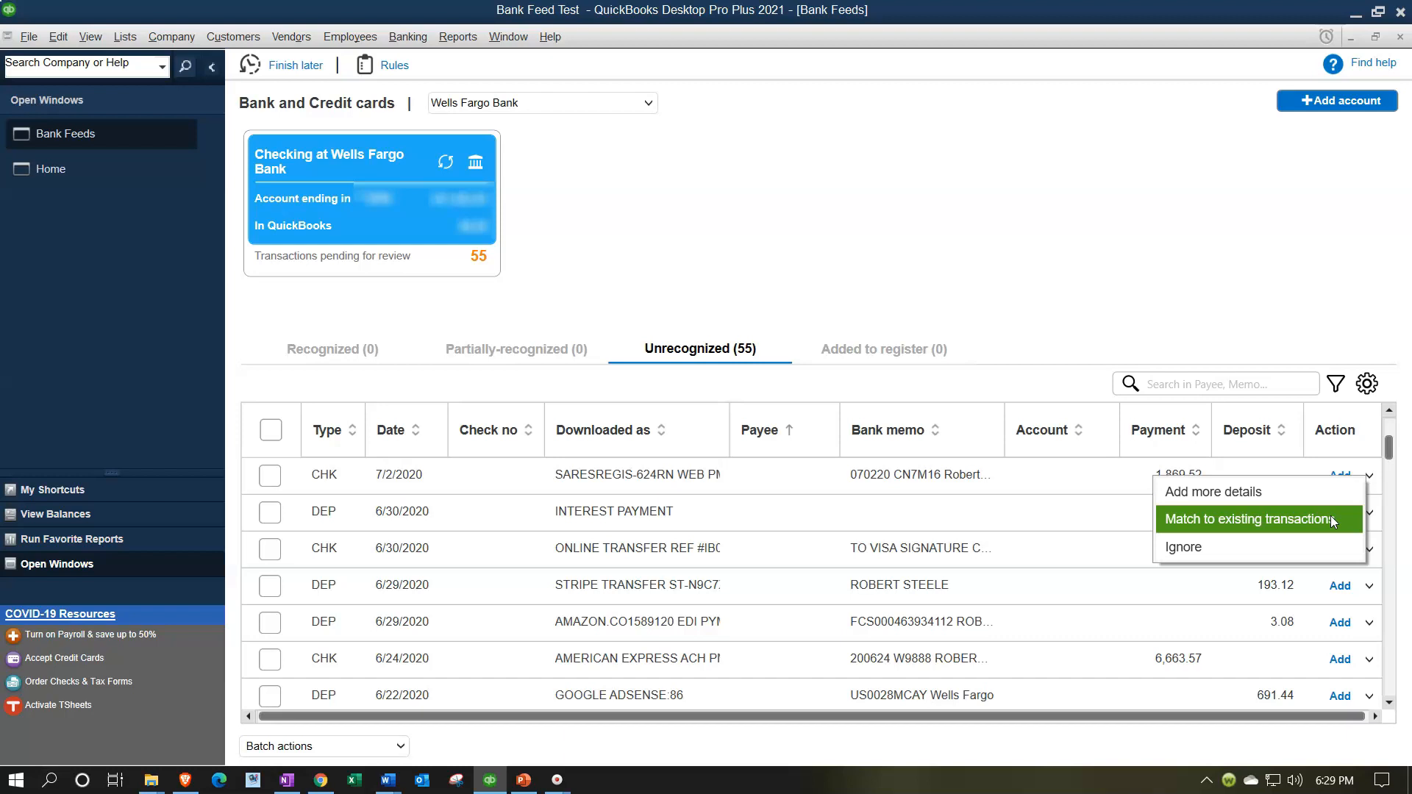
pyautogui.click(1277, 537)
pyautogui.click(1239, 492)
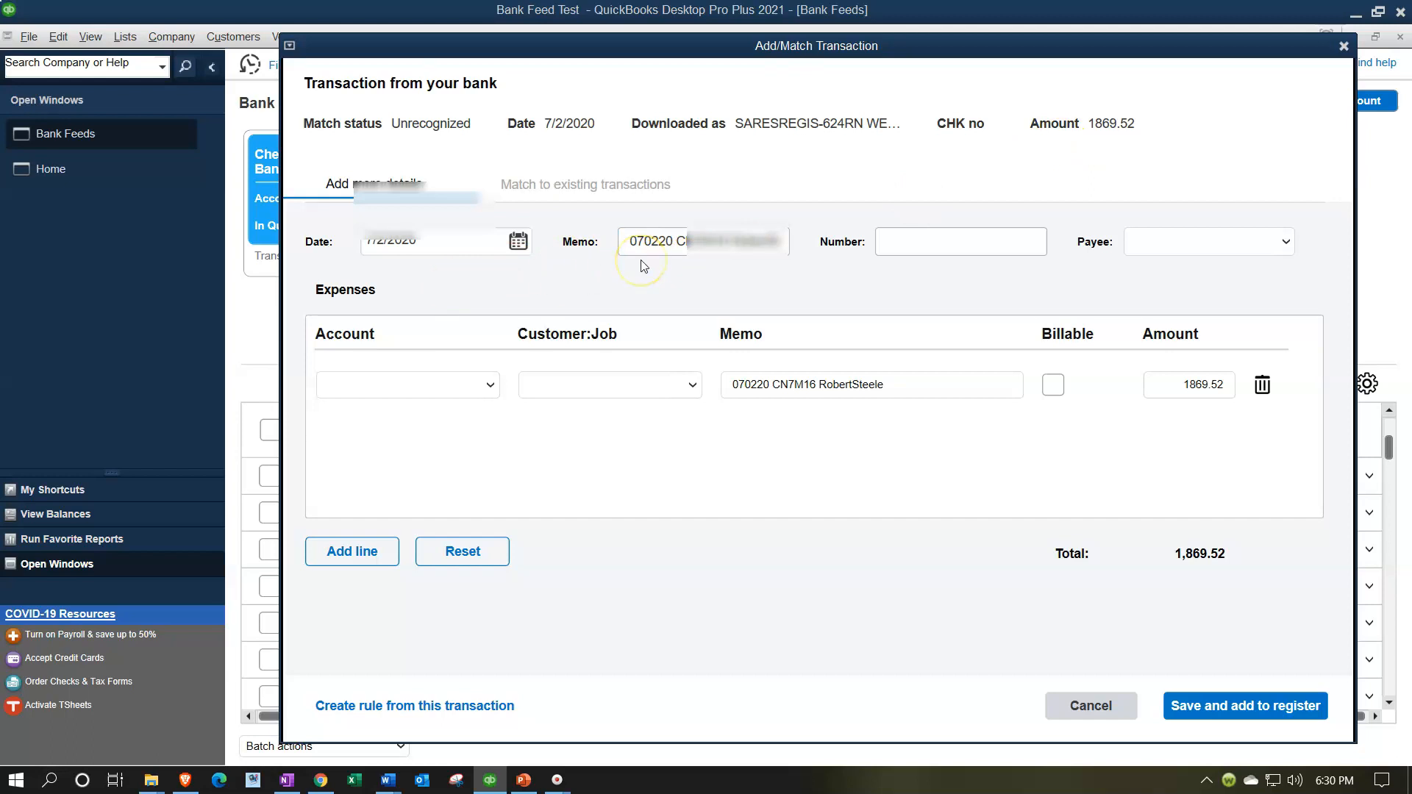
pyautogui.click(489, 386)
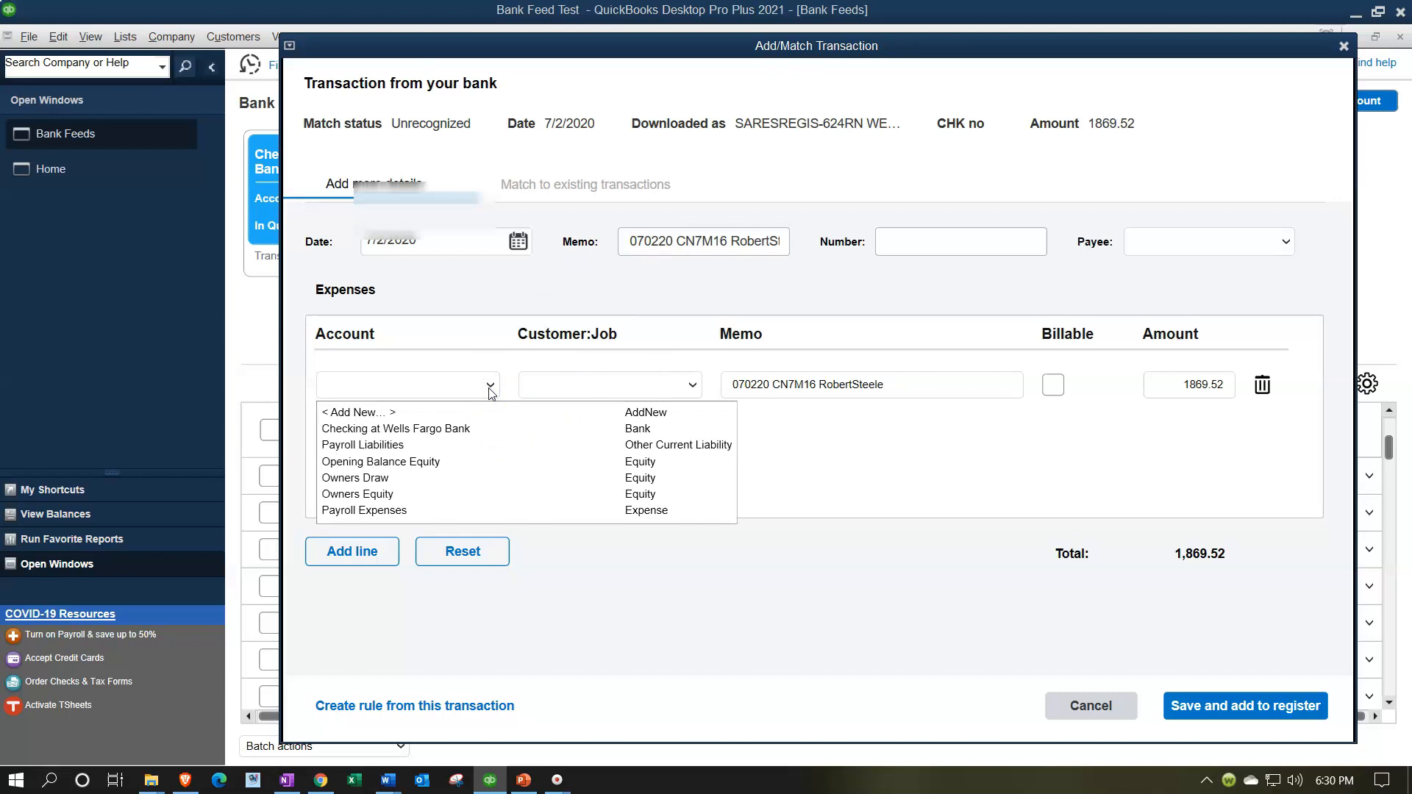
pyautogui.click(490, 386)
# Compare the transaction details with the underlying list, check the Customer:Job field, and close the details without saving
pyautogui.moveTo(667, 53); pyautogui.dragTo(724, 578)
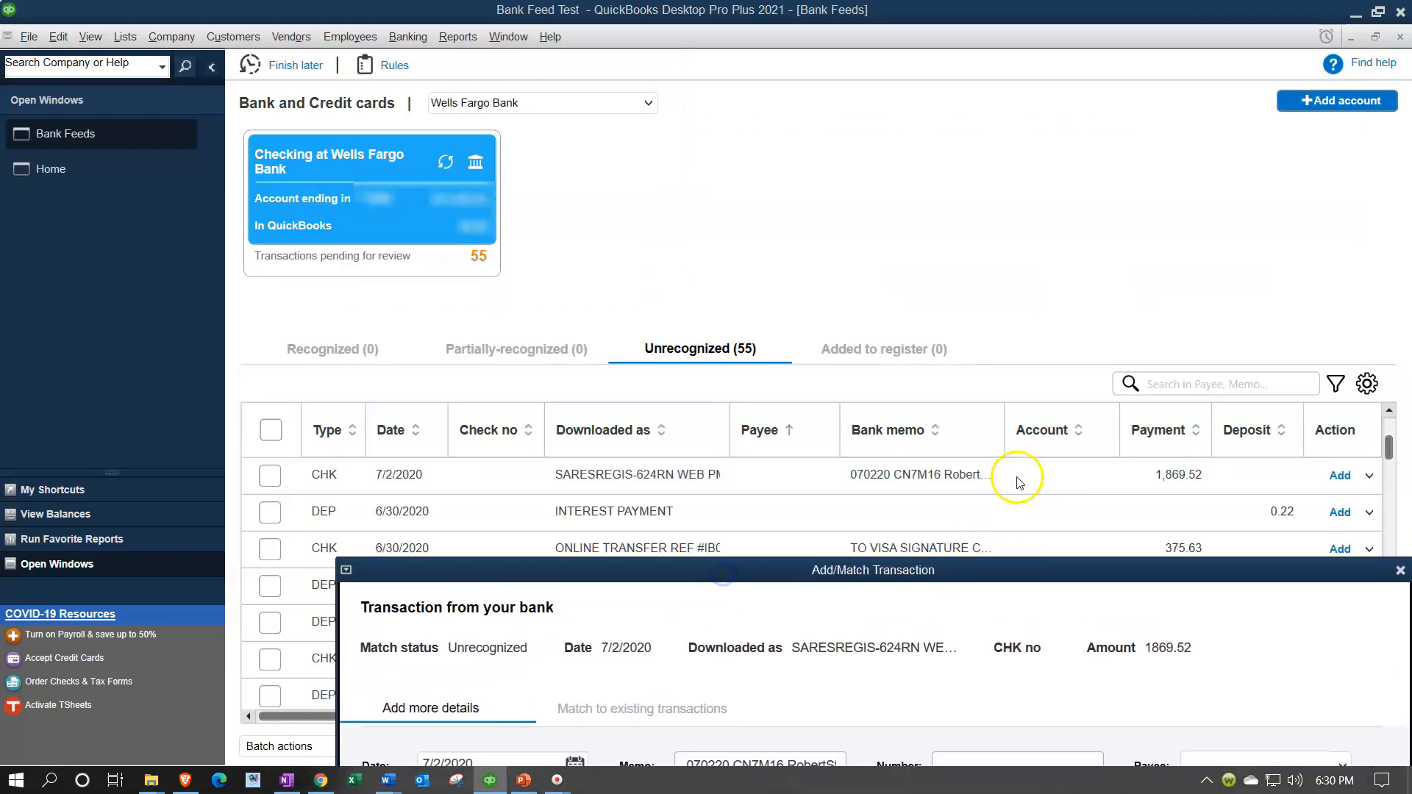
pyautogui.moveTo(1050, 571); pyautogui.dragTo(949, 79)
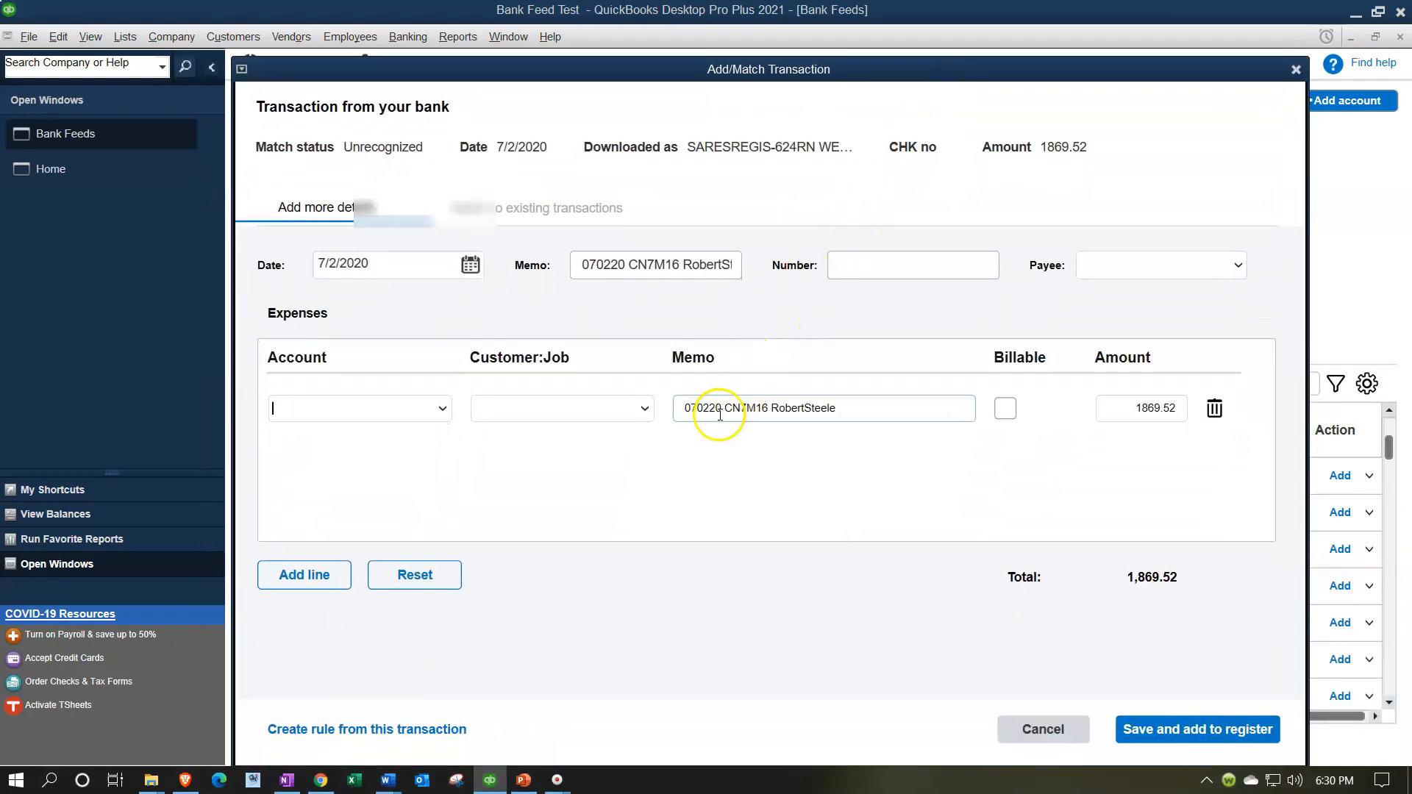
pyautogui.click(645, 408)
pyautogui.click(645, 409)
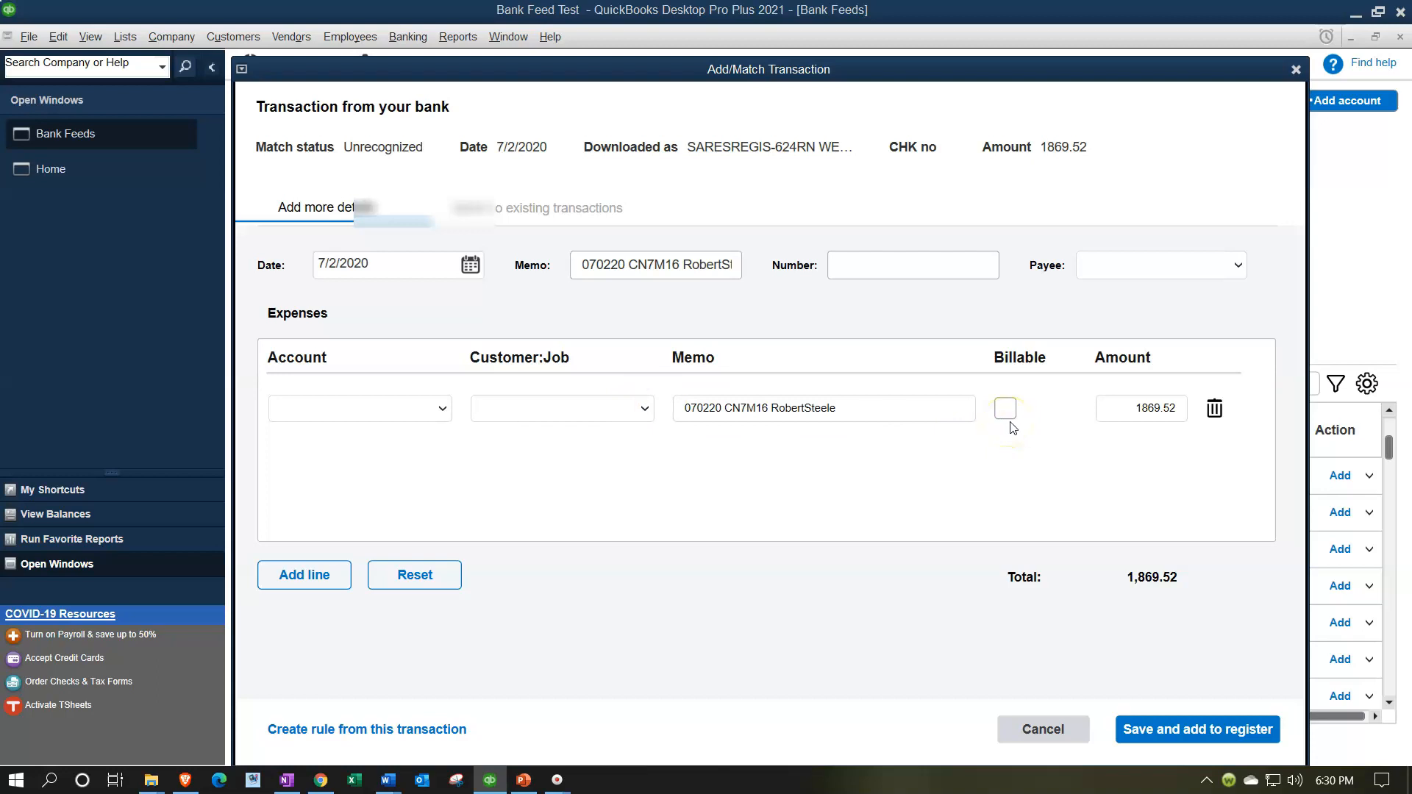
pyautogui.moveTo(986, 65); pyautogui.dragTo(1049, 92)
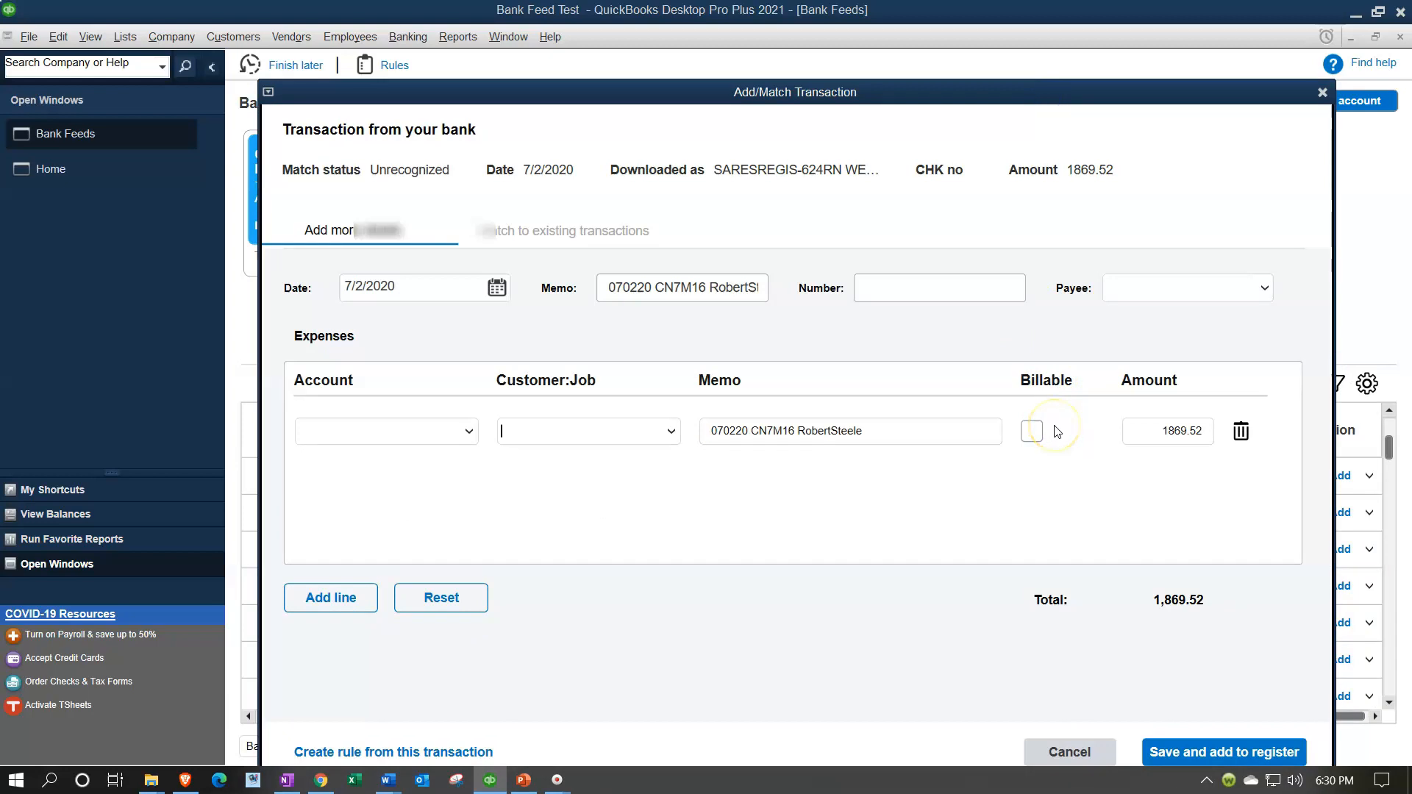
pyautogui.click(1321, 94)
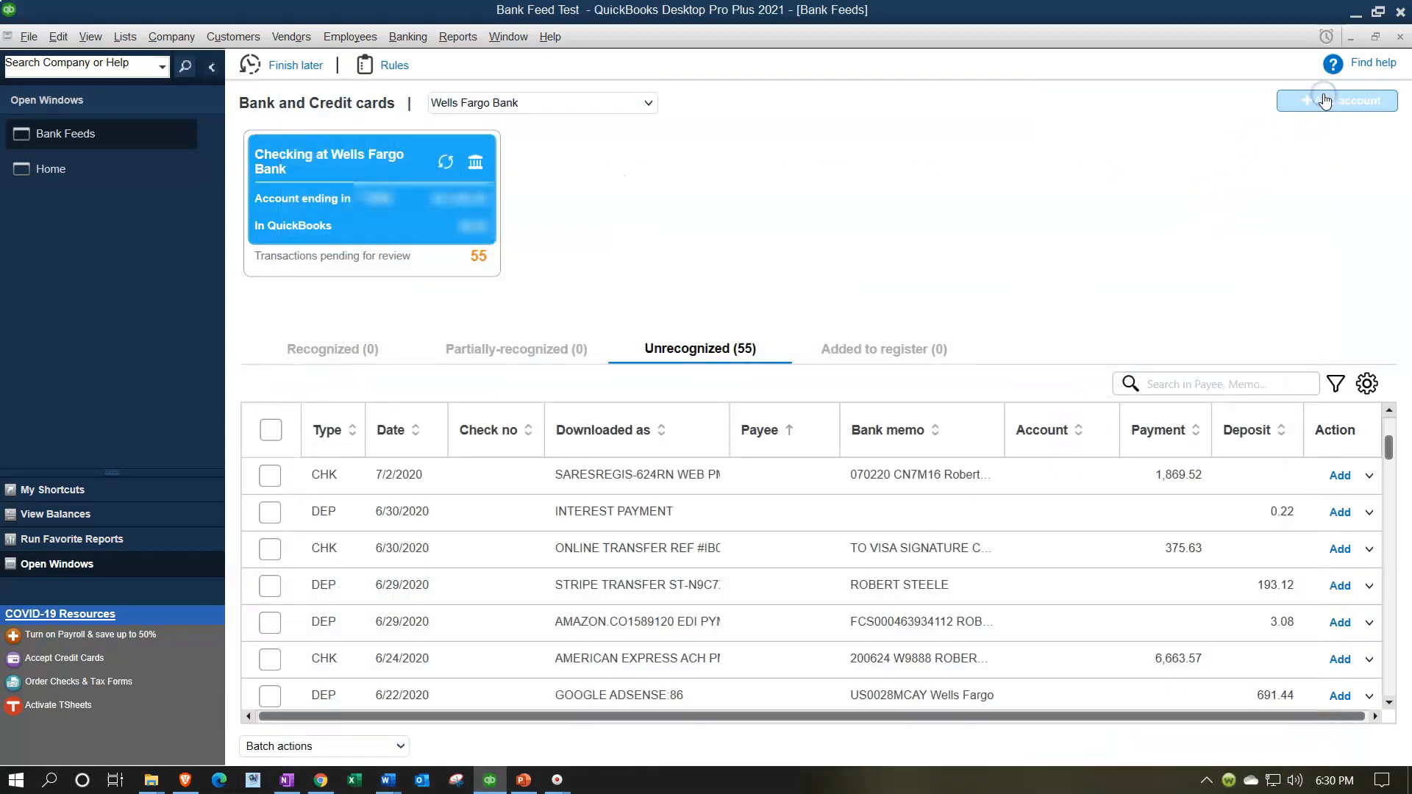
# Sort the unrecognized transactions by the Downloaded as description, ending in A to Z order
pyautogui.click(1220, 386)
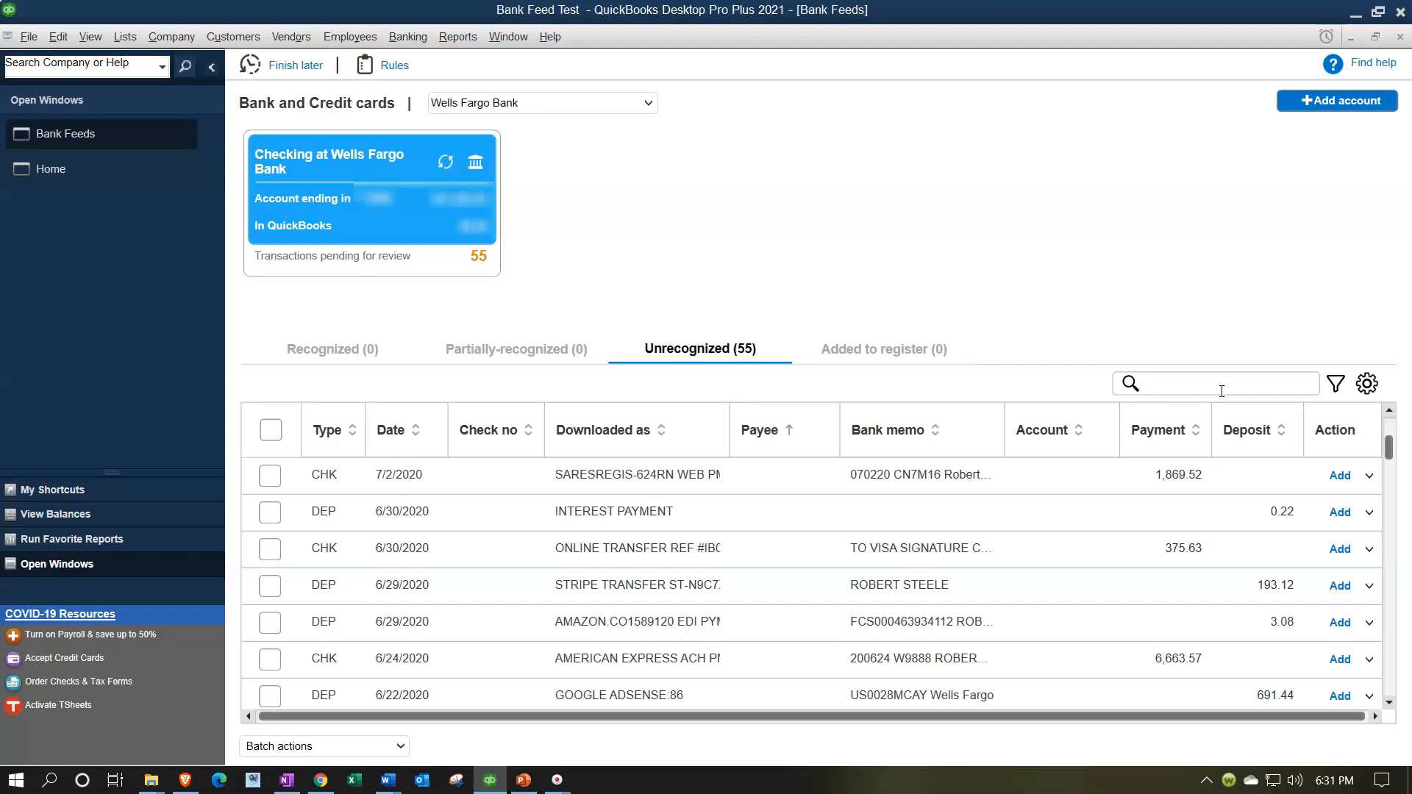
pyautogui.click(663, 434)
pyautogui.click(663, 434)
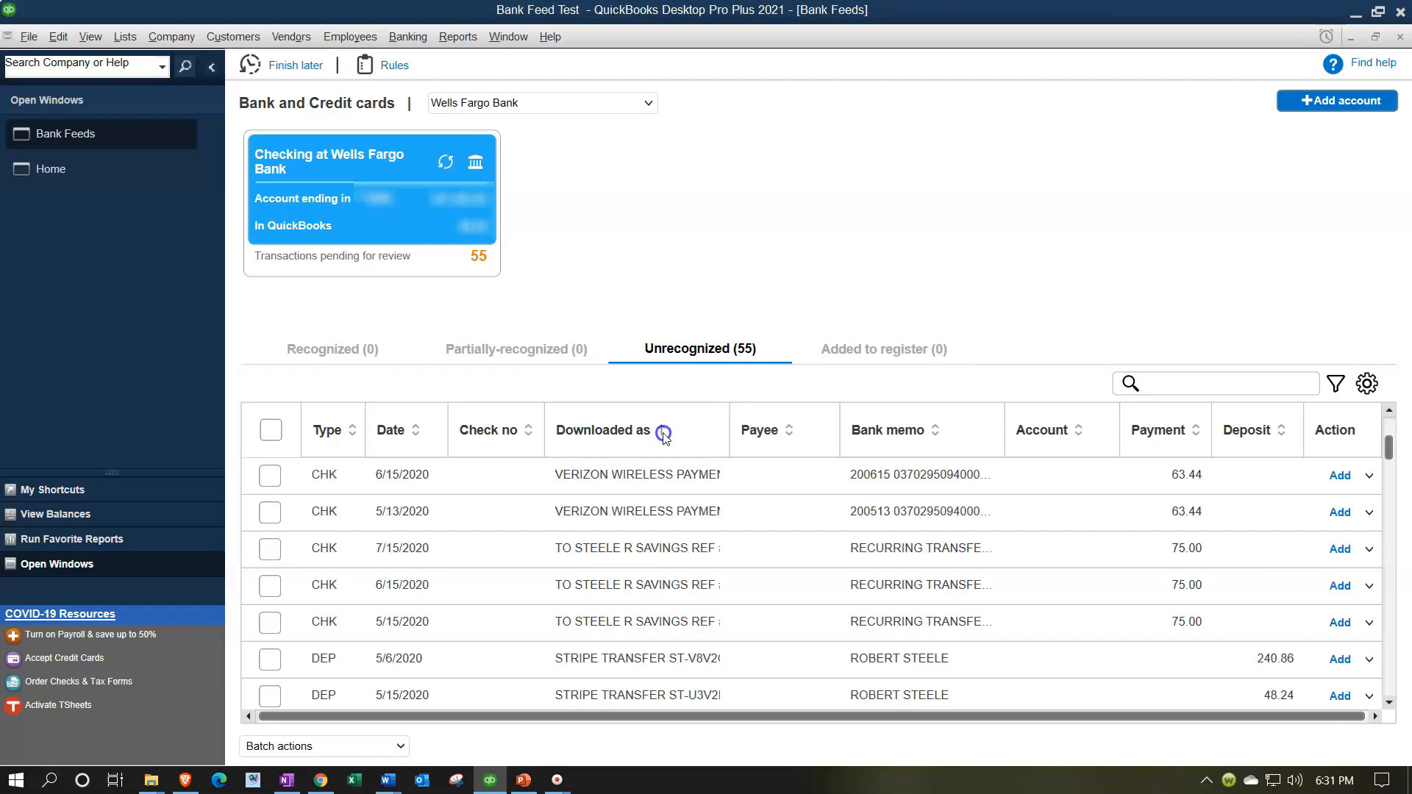
pyautogui.click(663, 434)
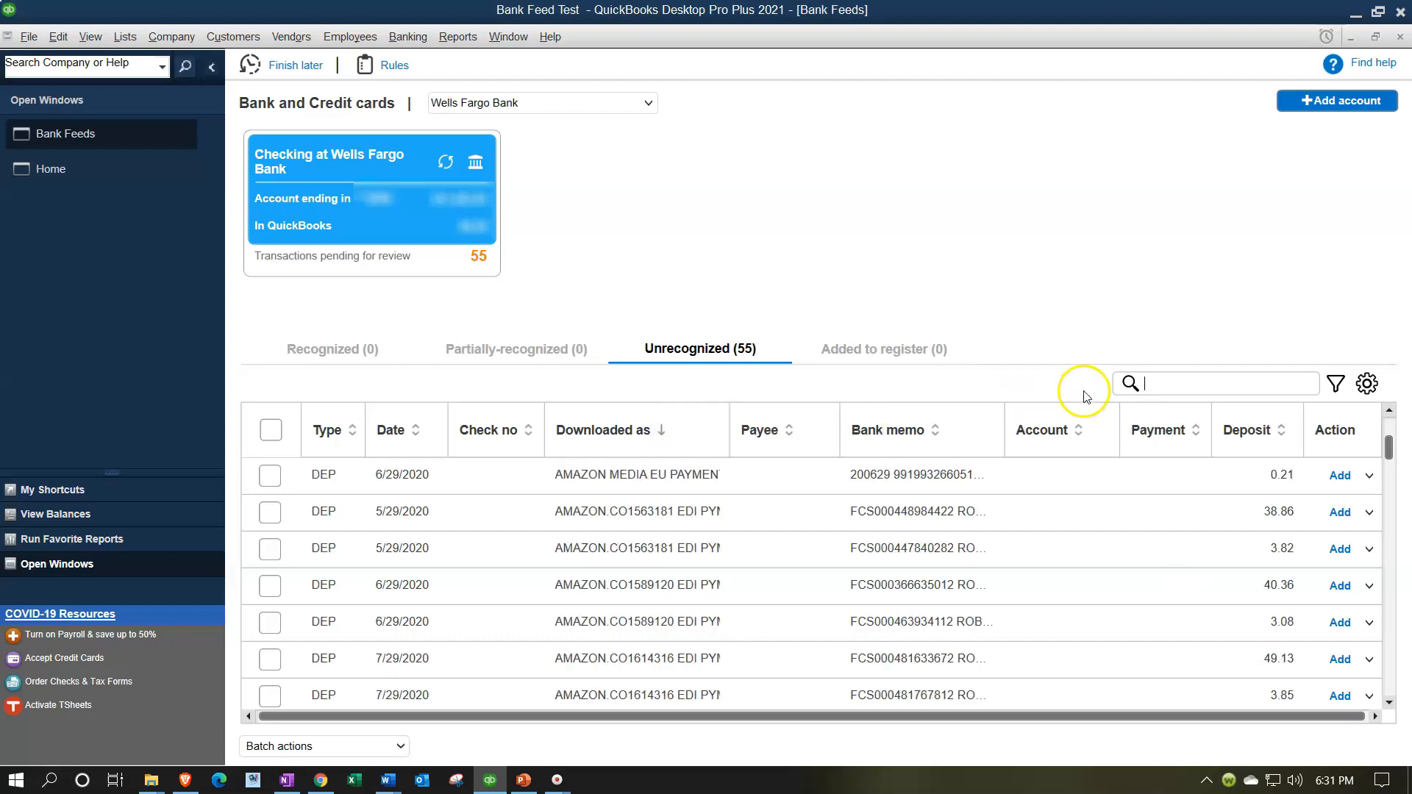
# Search the unrecognized transactions for EDI and clear the search
pyautogui.click(1209, 383)
pyautogui.scroll(-3, 1087, 535)
pyautogui.scroll(-3, 1092, 540)
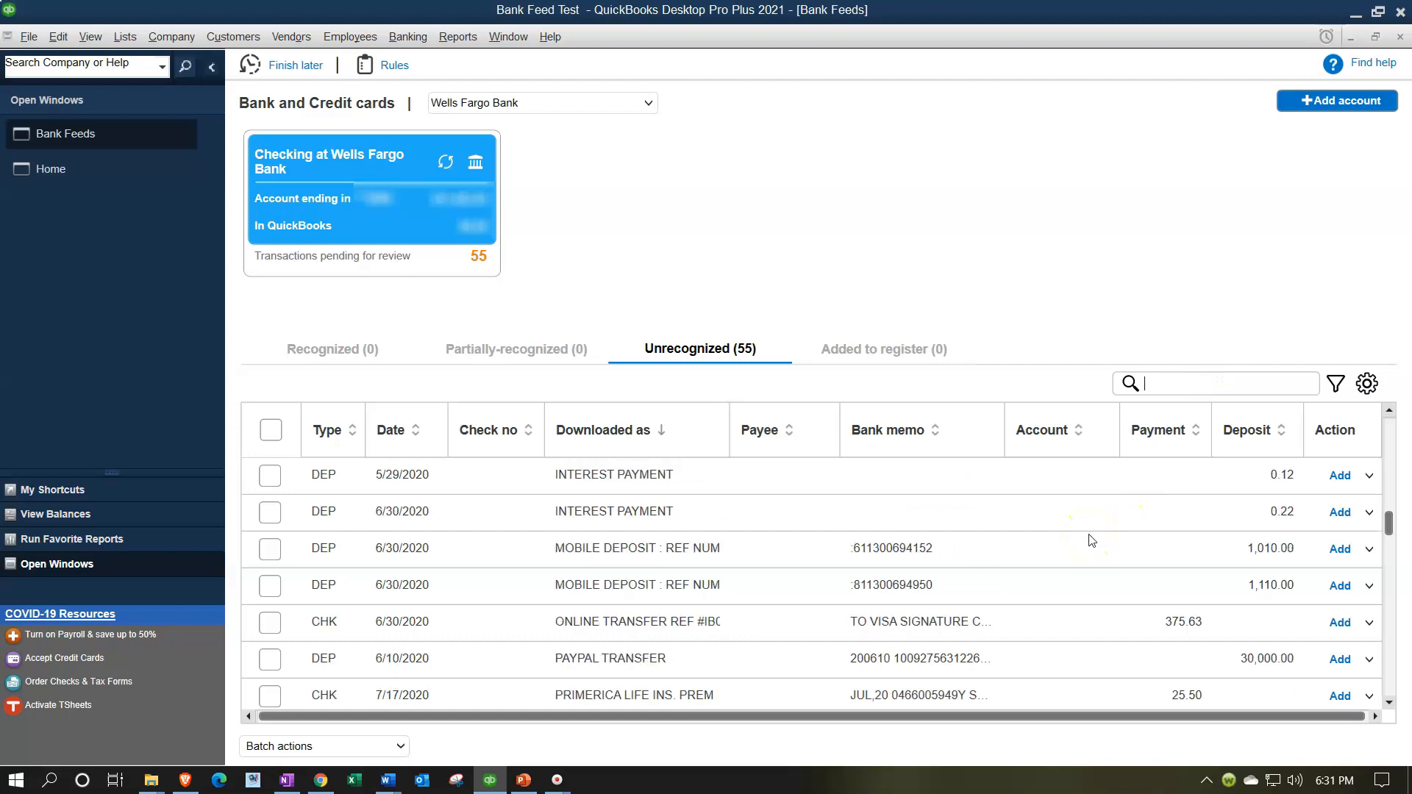
pyautogui.write('EDI')
pyautogui.press('Return')
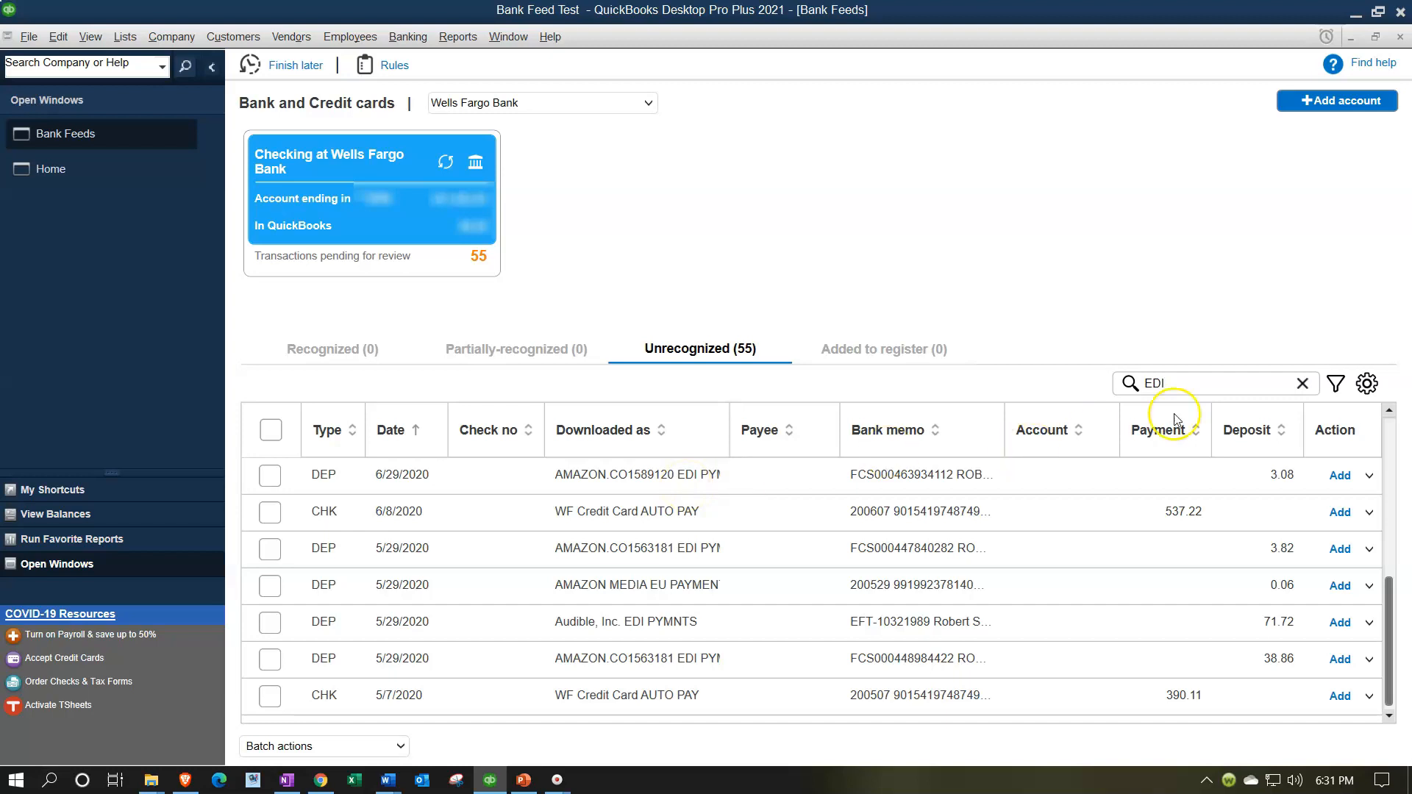
pyautogui.click(1302, 383)
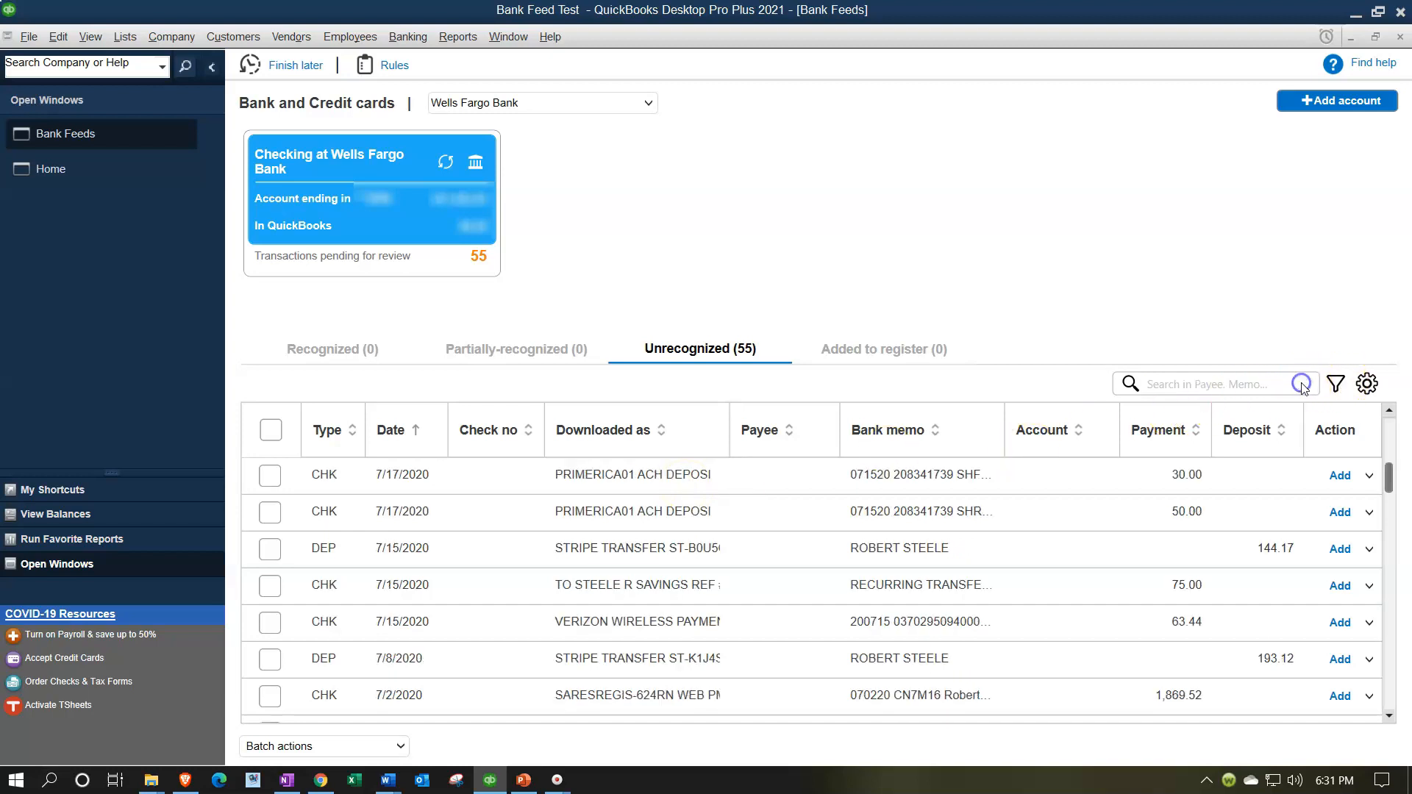
# Hide the Check no column in the column settings and show it again
pyautogui.click(1366, 384)
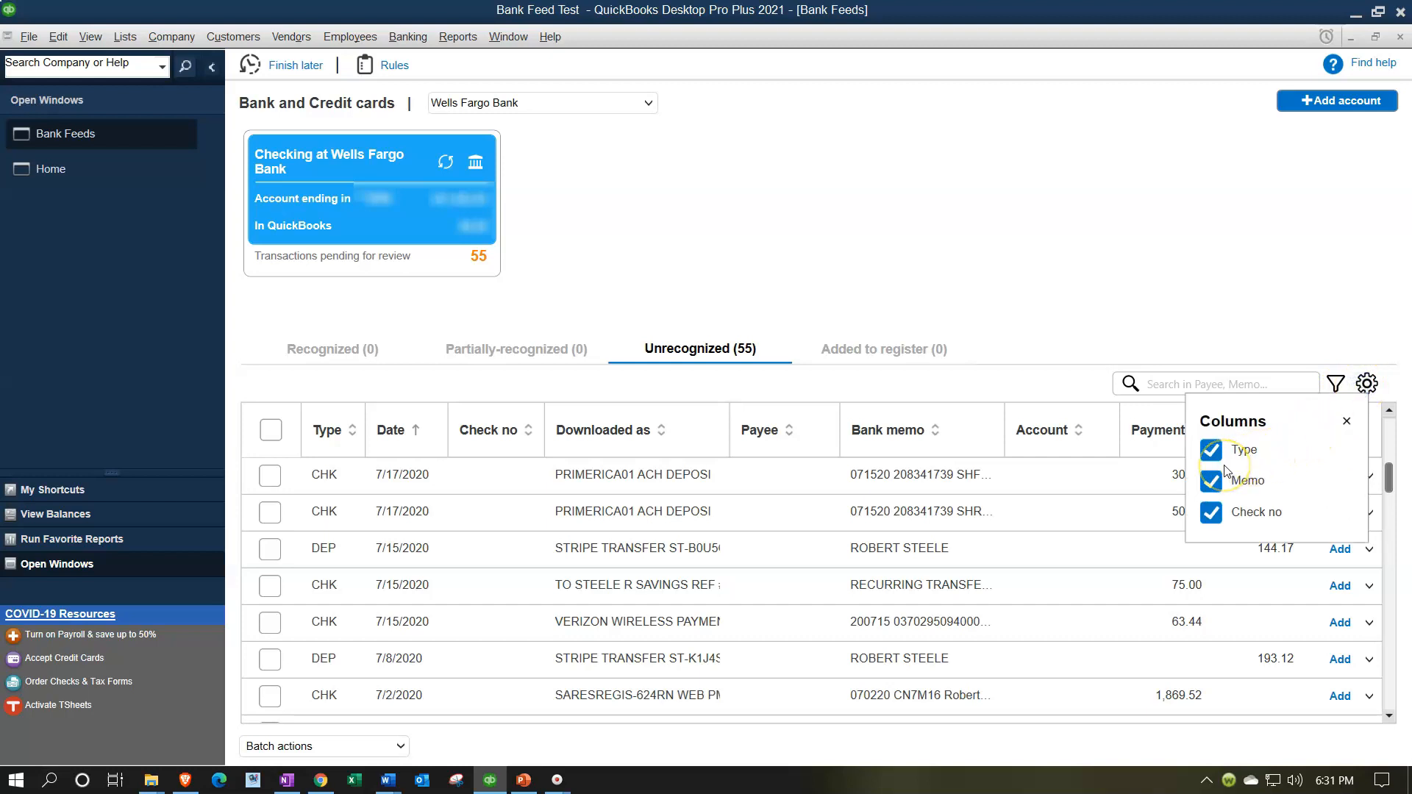
pyautogui.click(1215, 514)
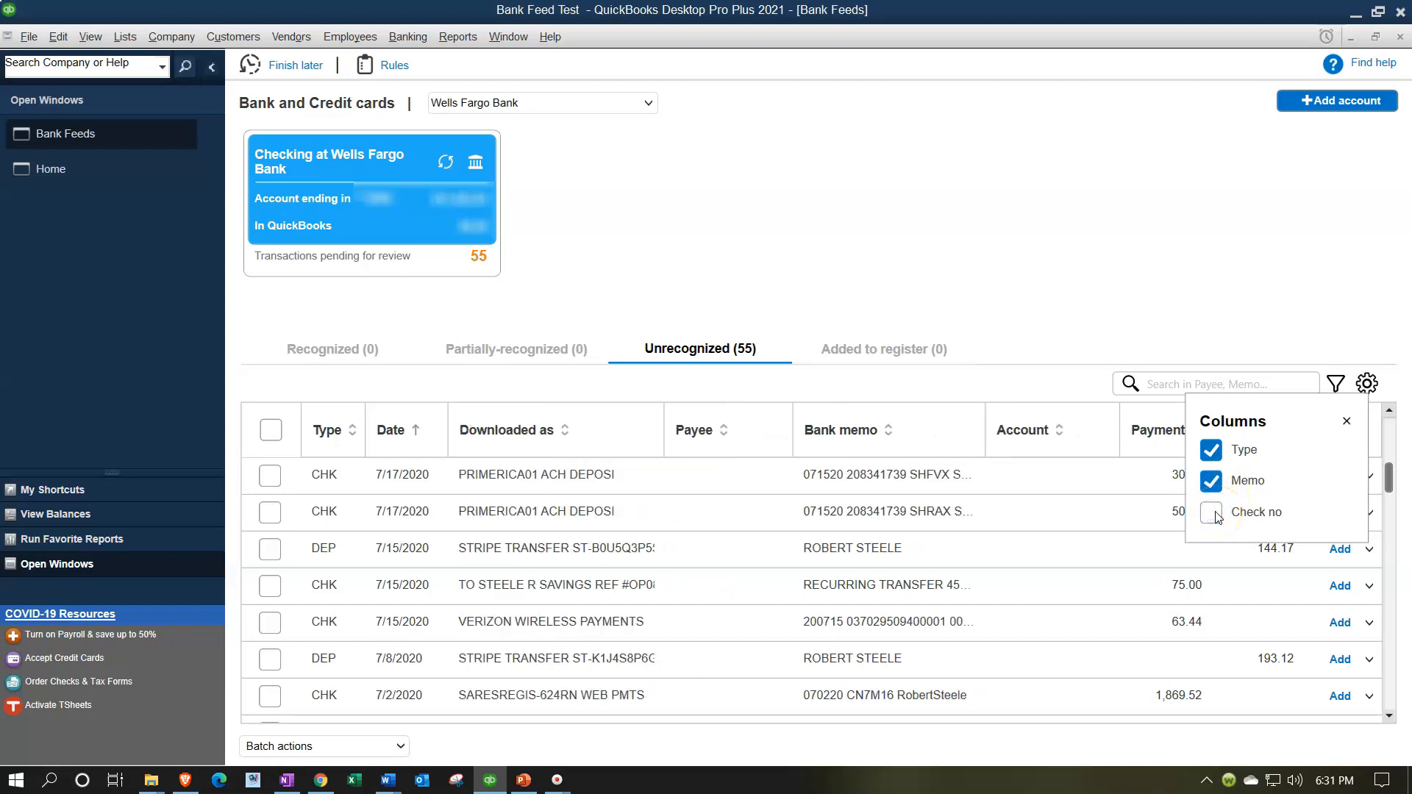
pyautogui.click(1214, 514)
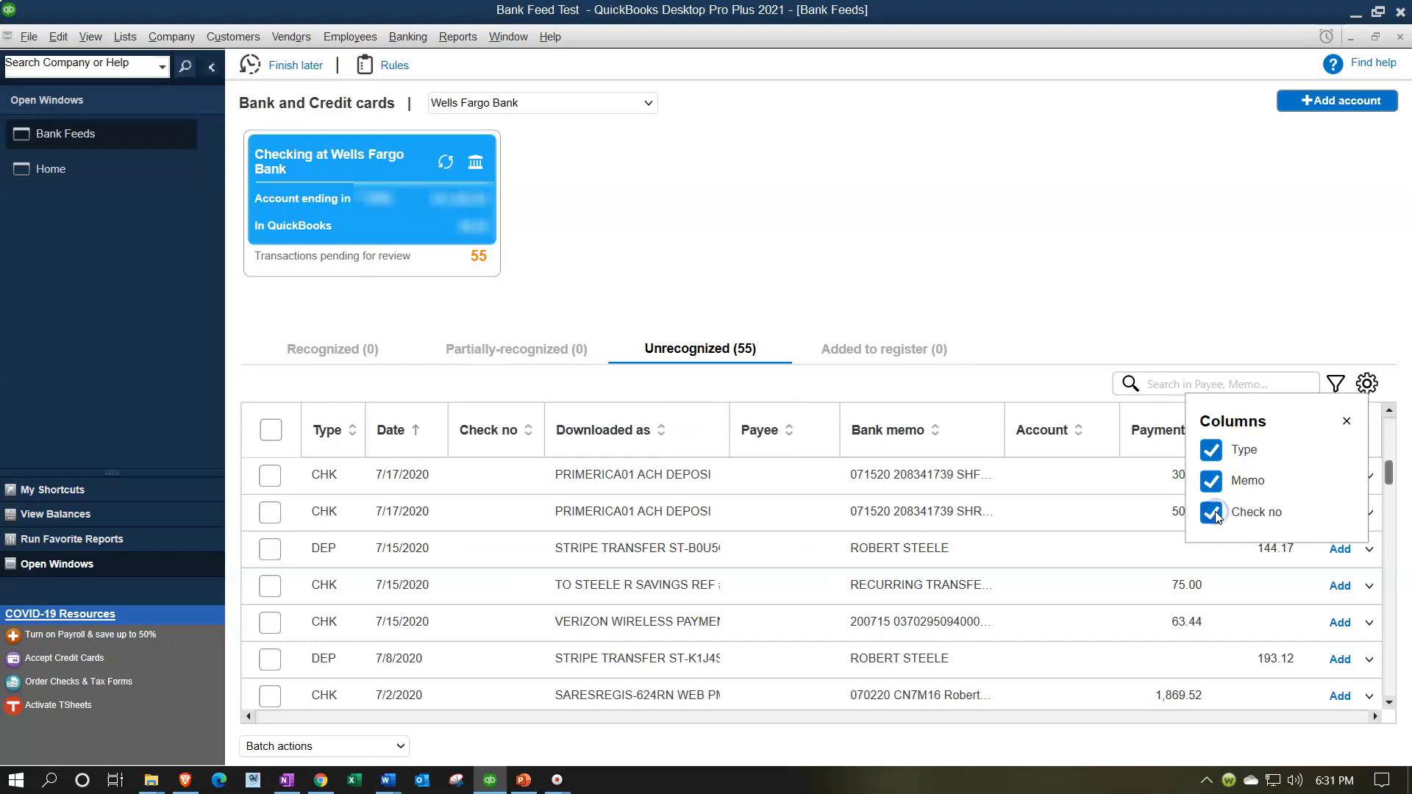
pyautogui.click(1347, 423)
# Filter the unrecognized transactions by the CHK type and look through the filtered list
pyautogui.click(1335, 384)
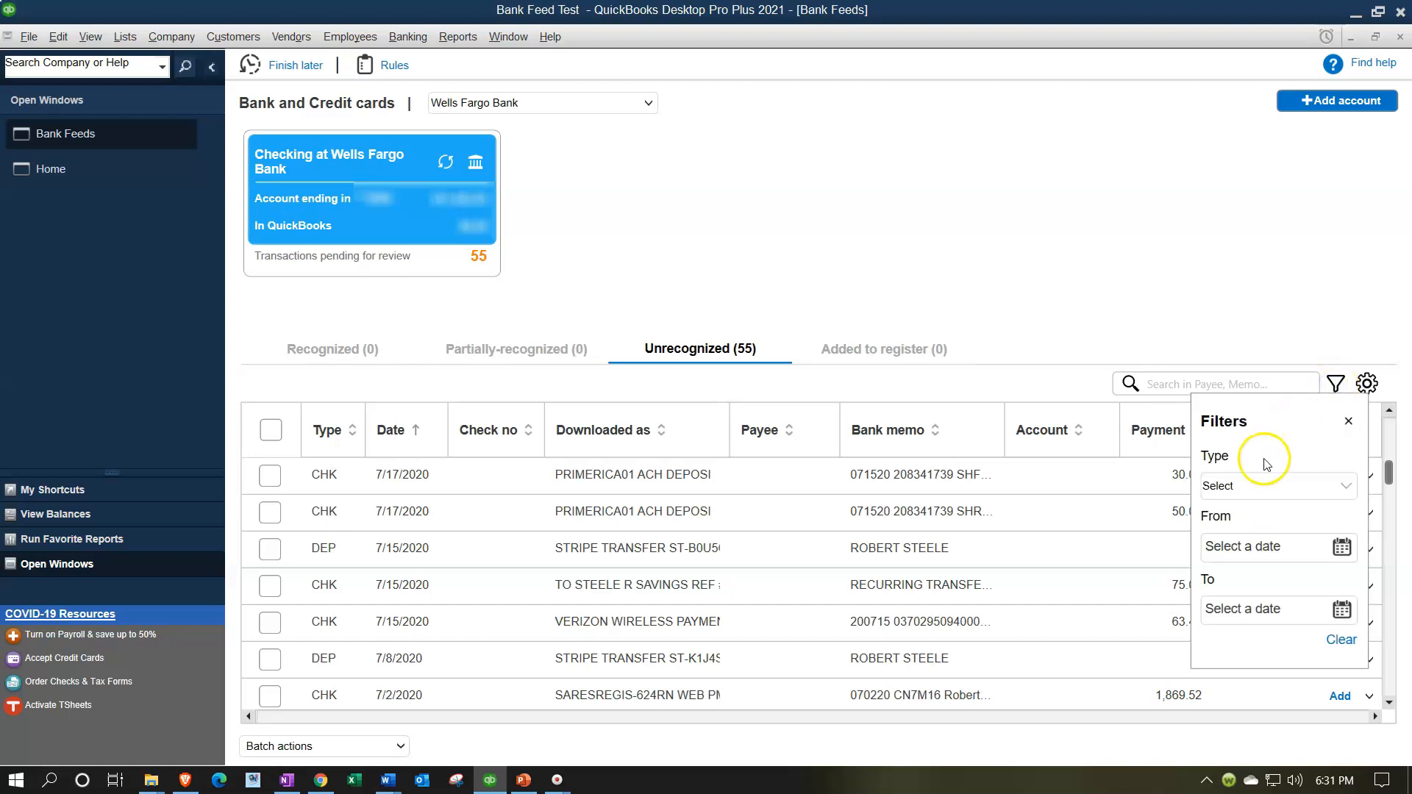
pyautogui.click(1345, 486)
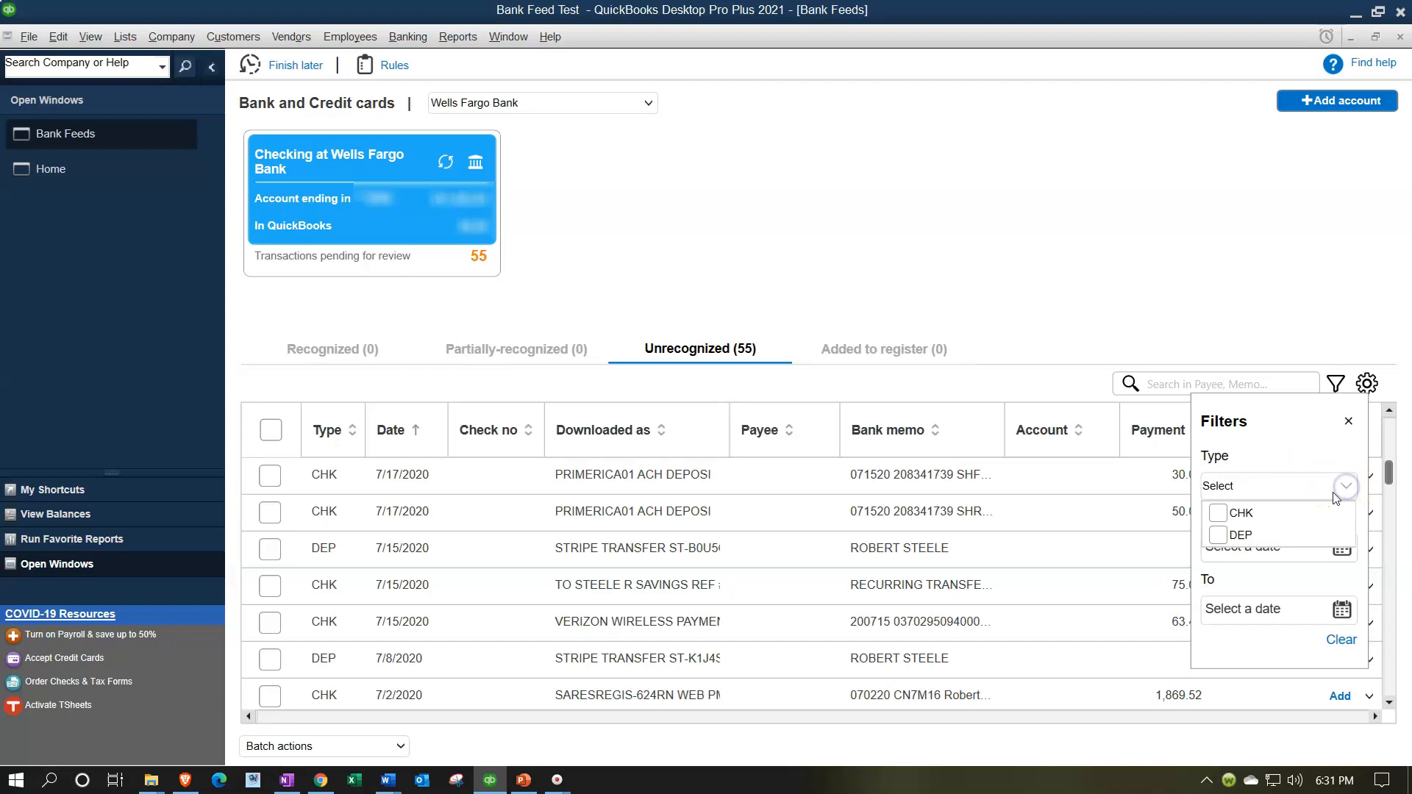
pyautogui.click(1267, 522)
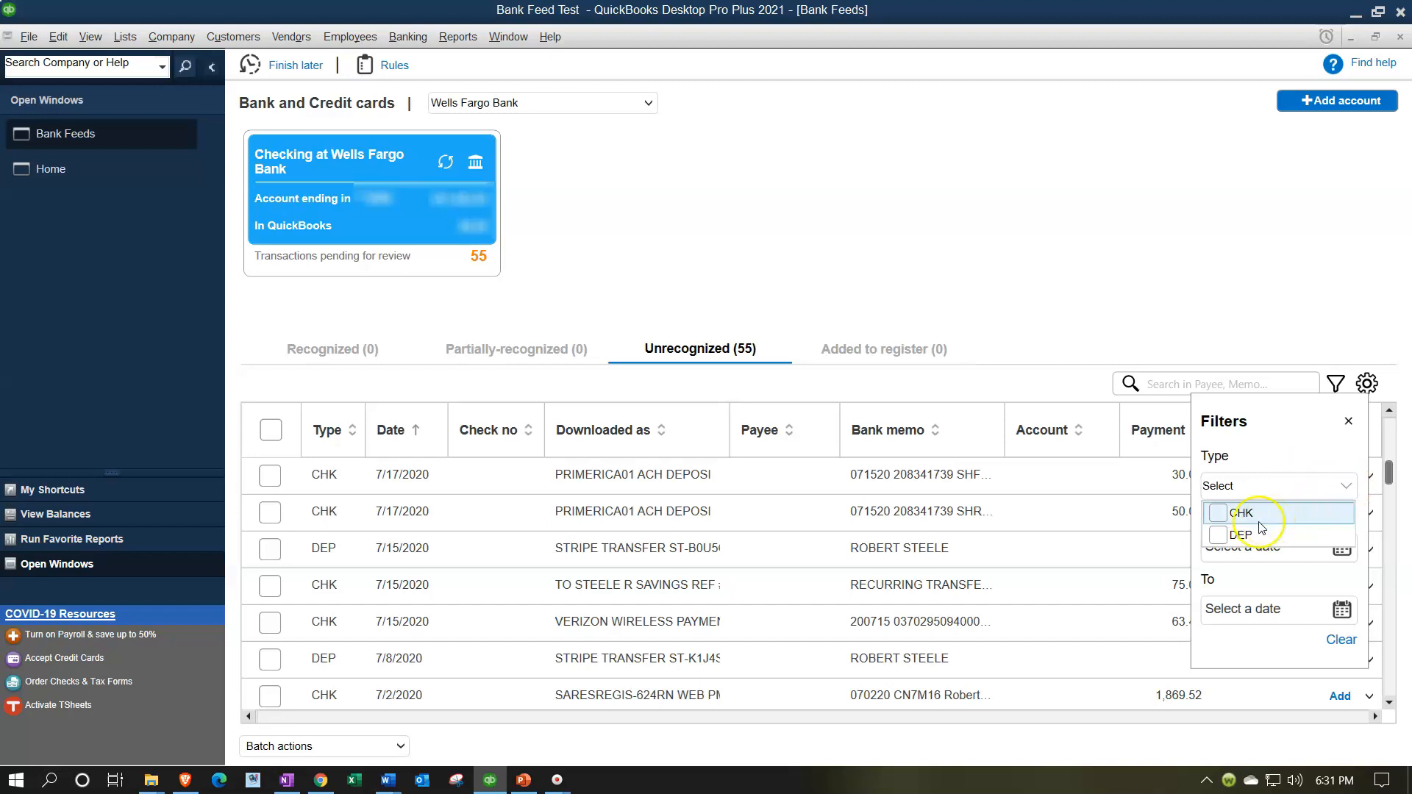
pyautogui.click(1218, 512)
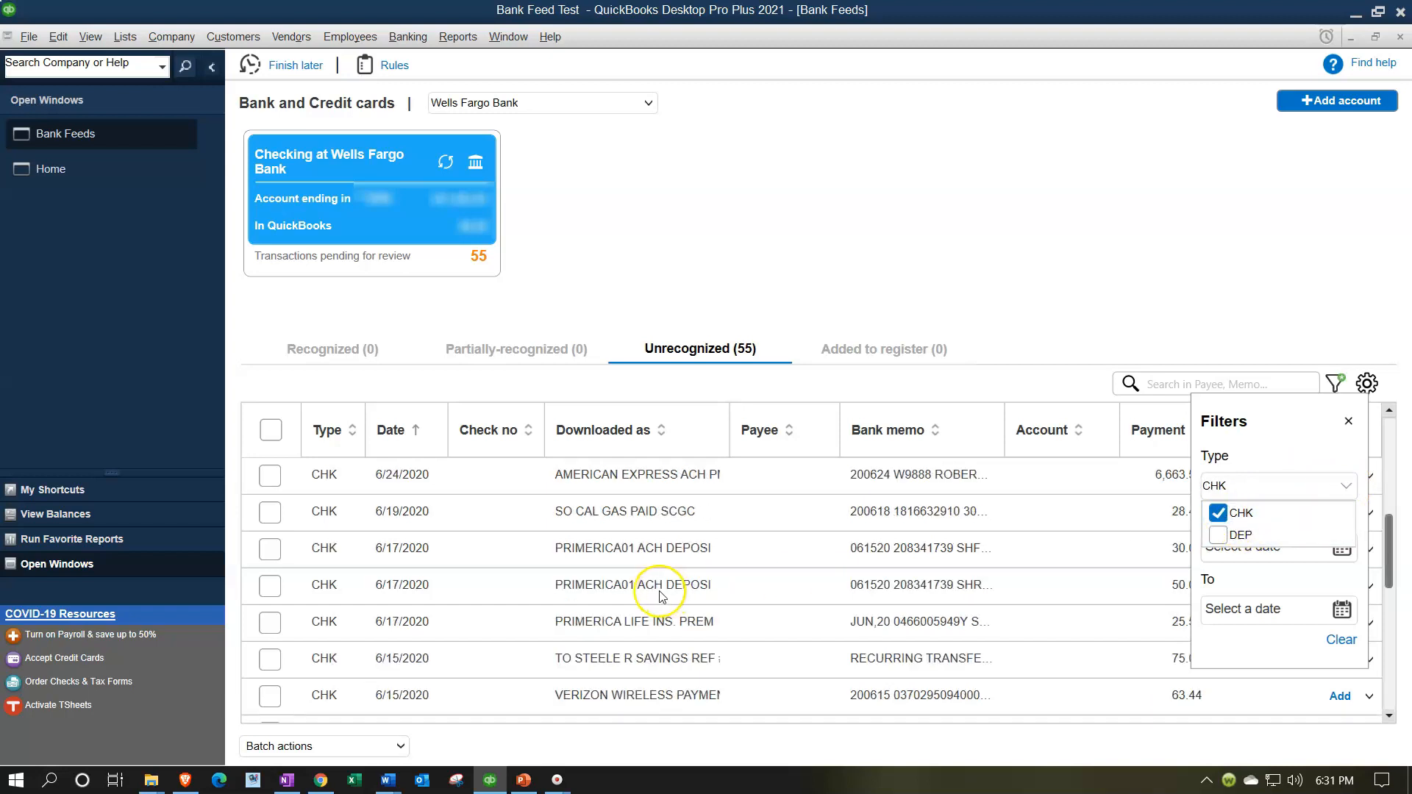
pyautogui.scroll(-5, 661, 596)
pyautogui.scroll(5, 662, 595)
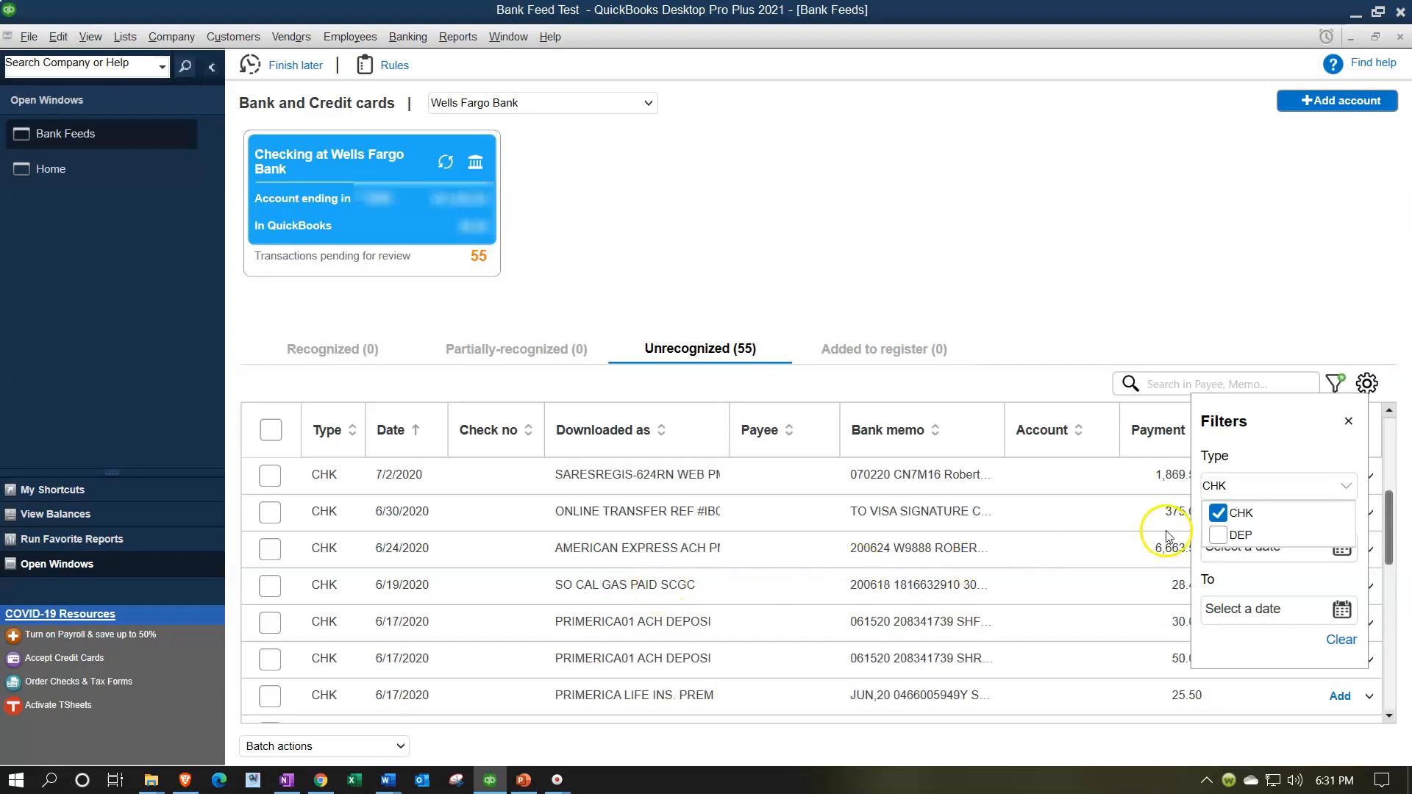
# Switch the type filter to DEP only, return it to CHK only, and close the filter options
pyautogui.click(1219, 534)
pyautogui.click(1217, 514)
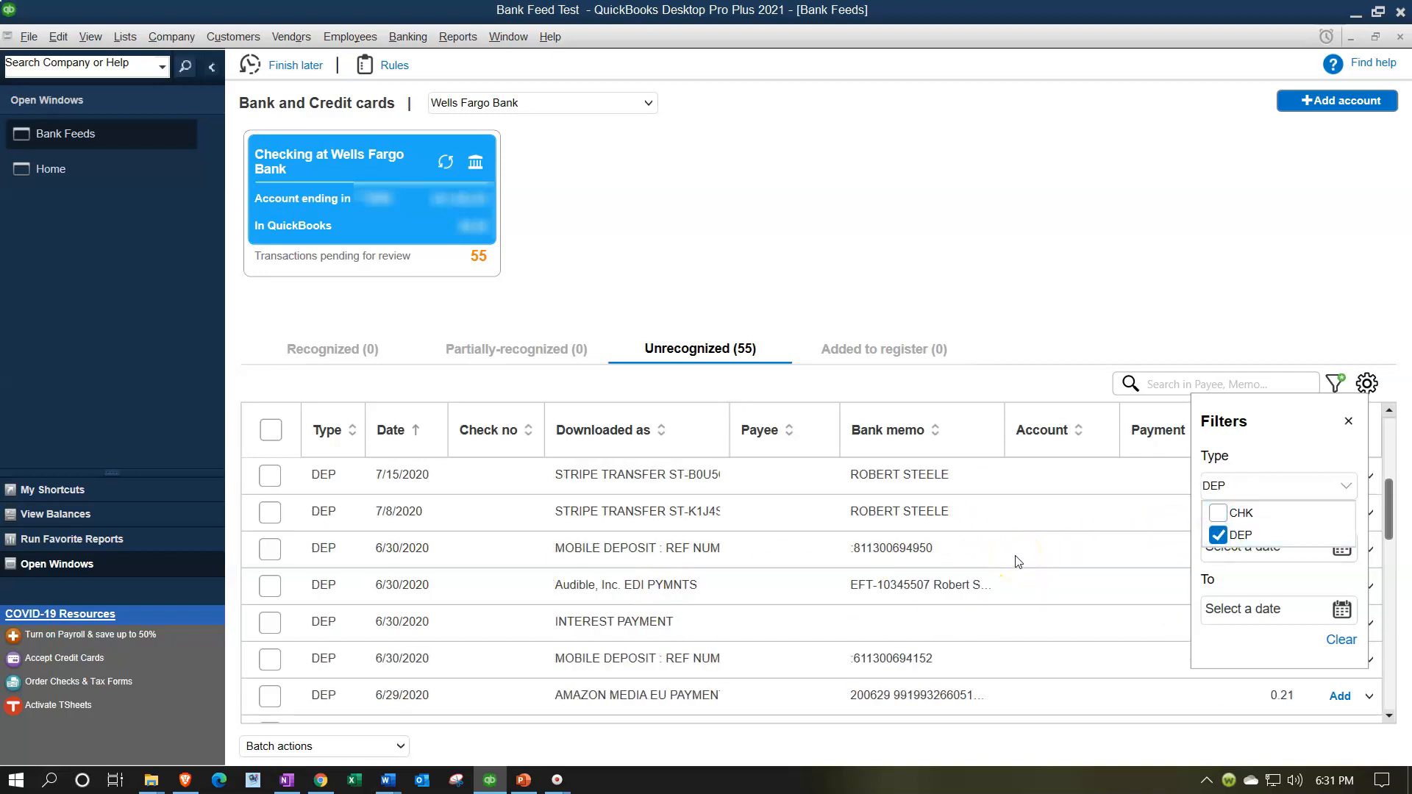
pyautogui.click(1216, 514)
pyautogui.click(1218, 536)
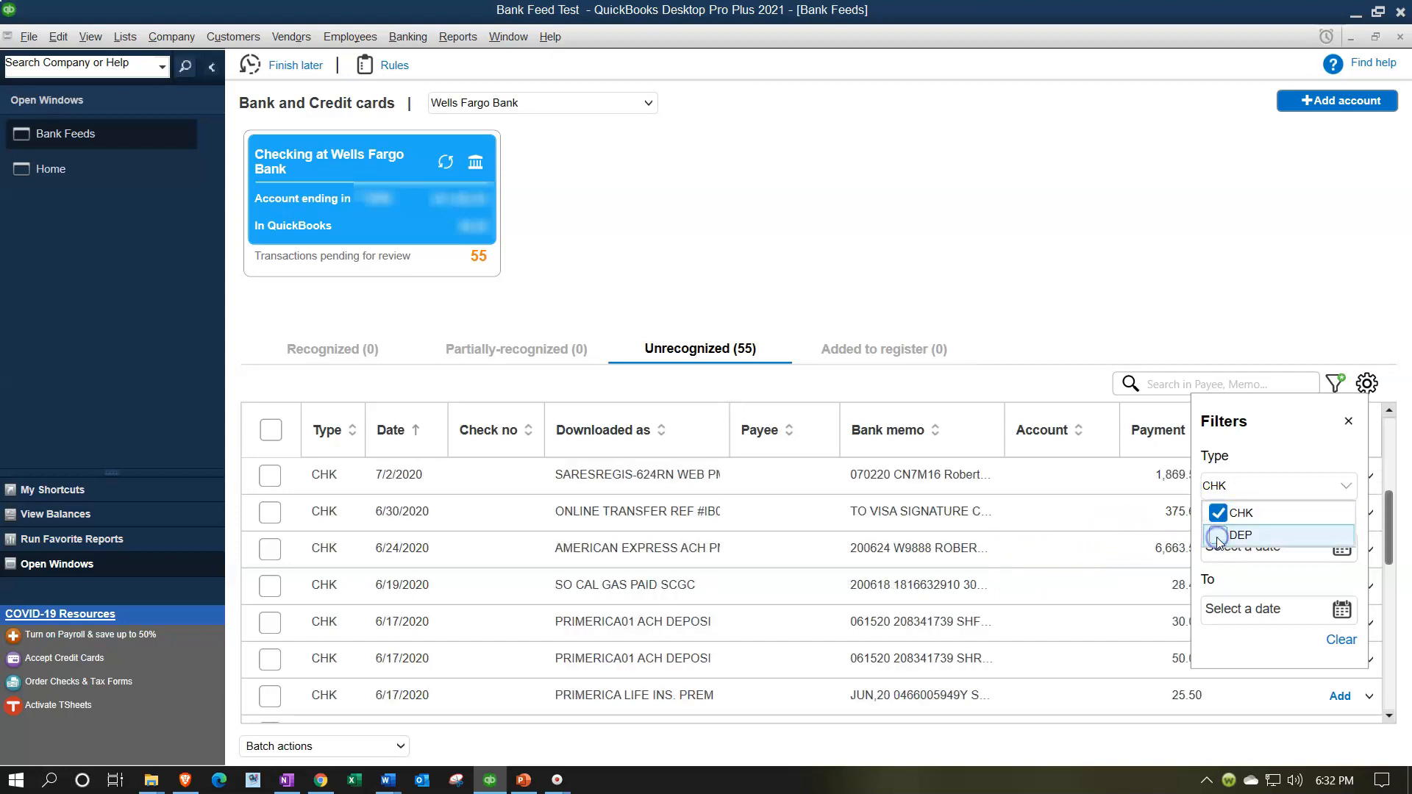
pyautogui.click(1349, 424)
pyautogui.click(1350, 425)
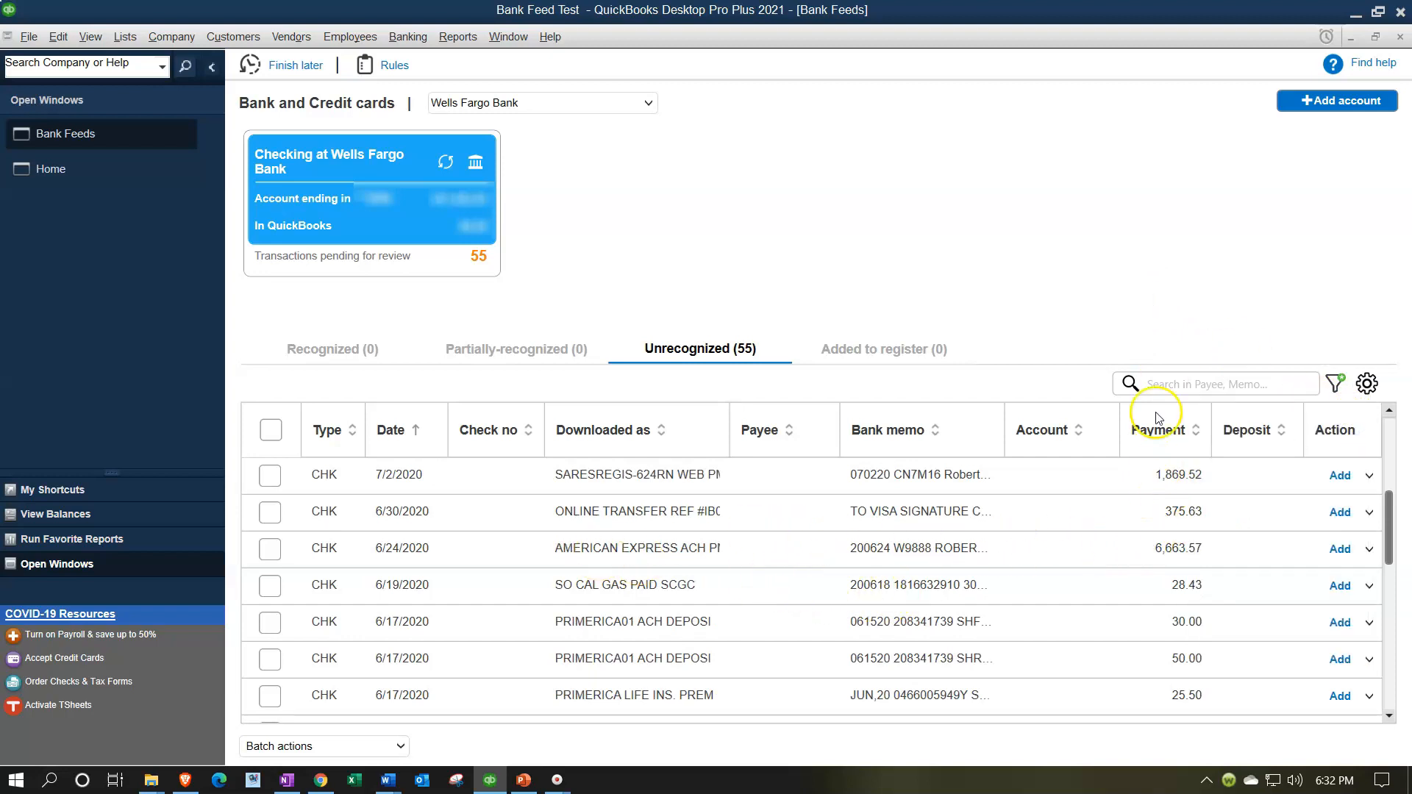
# Look through the CHK transactions and sort the unrecognized list by the Downloaded as column
pyautogui.scroll(-3, 1224, 514)
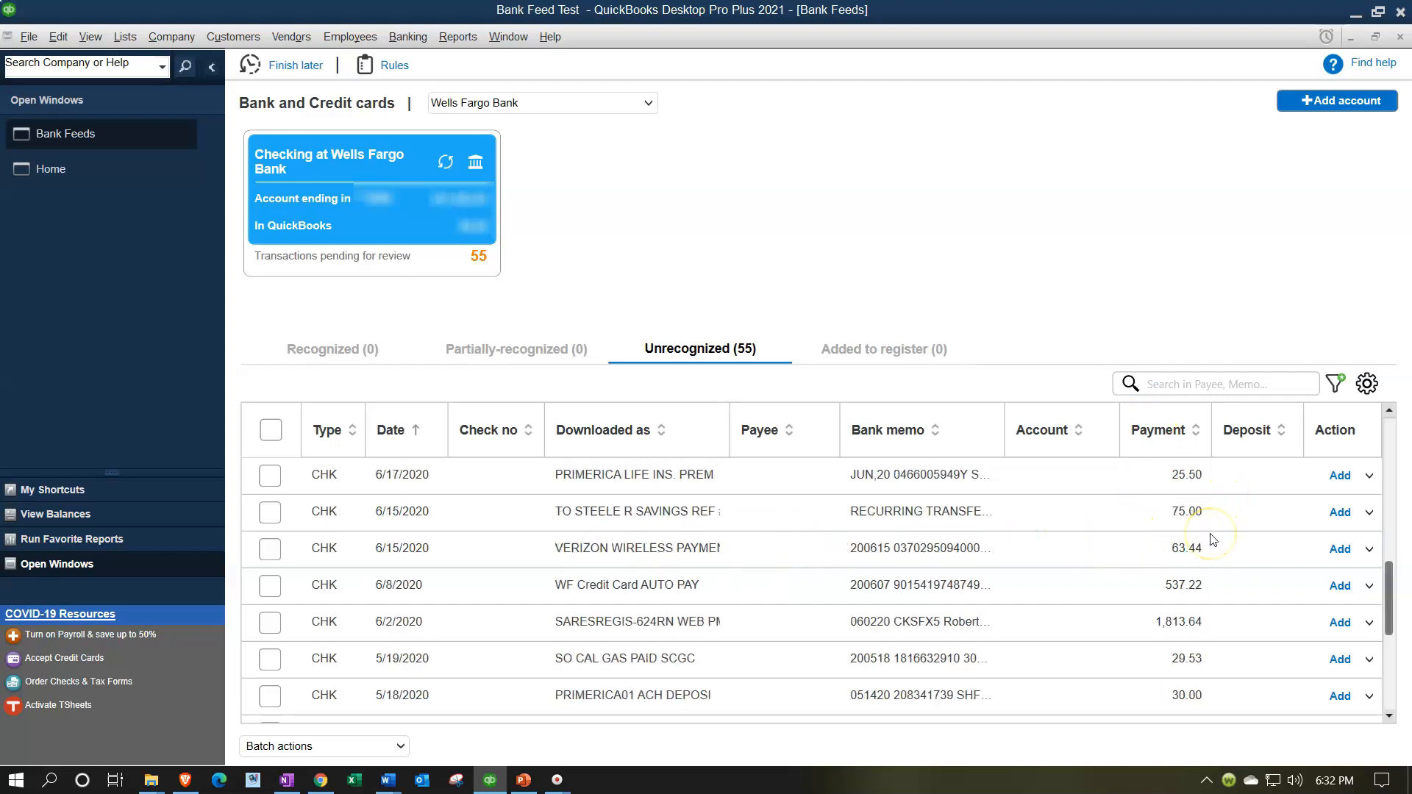
pyautogui.scroll(4, 1212, 539)
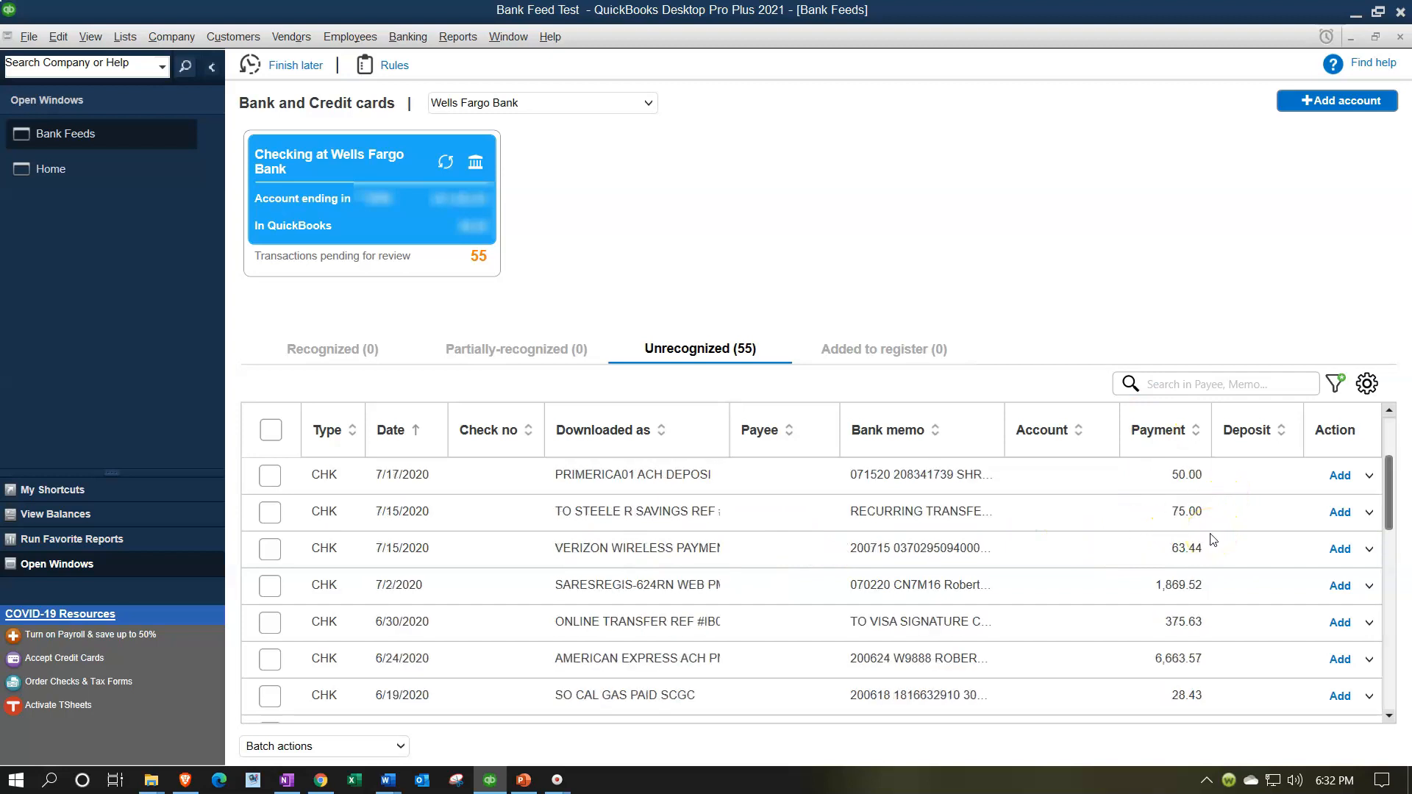
pyautogui.click(664, 439)
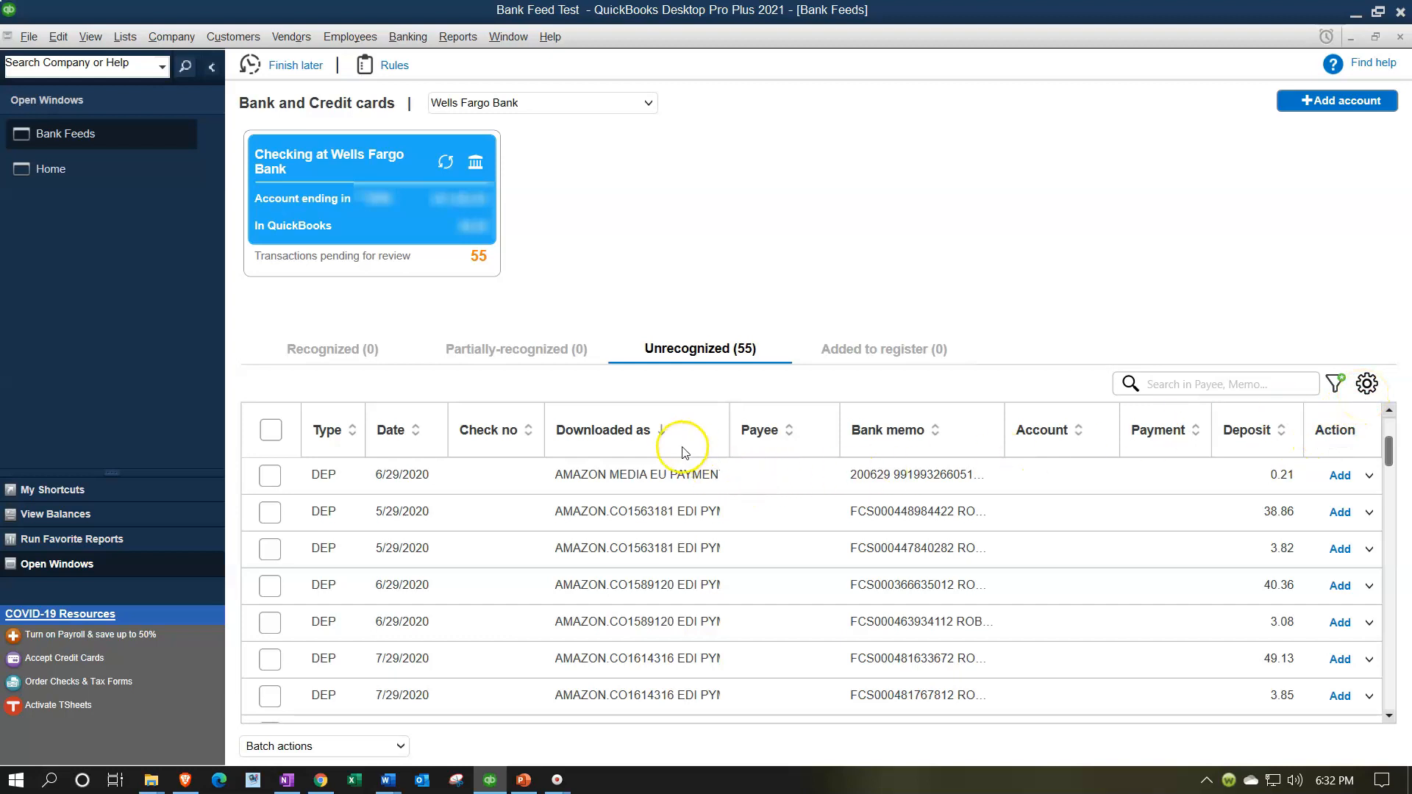
# Review the column display options for Type, Memo and Check no, leaving all three columns shown
pyautogui.click(1367, 383)
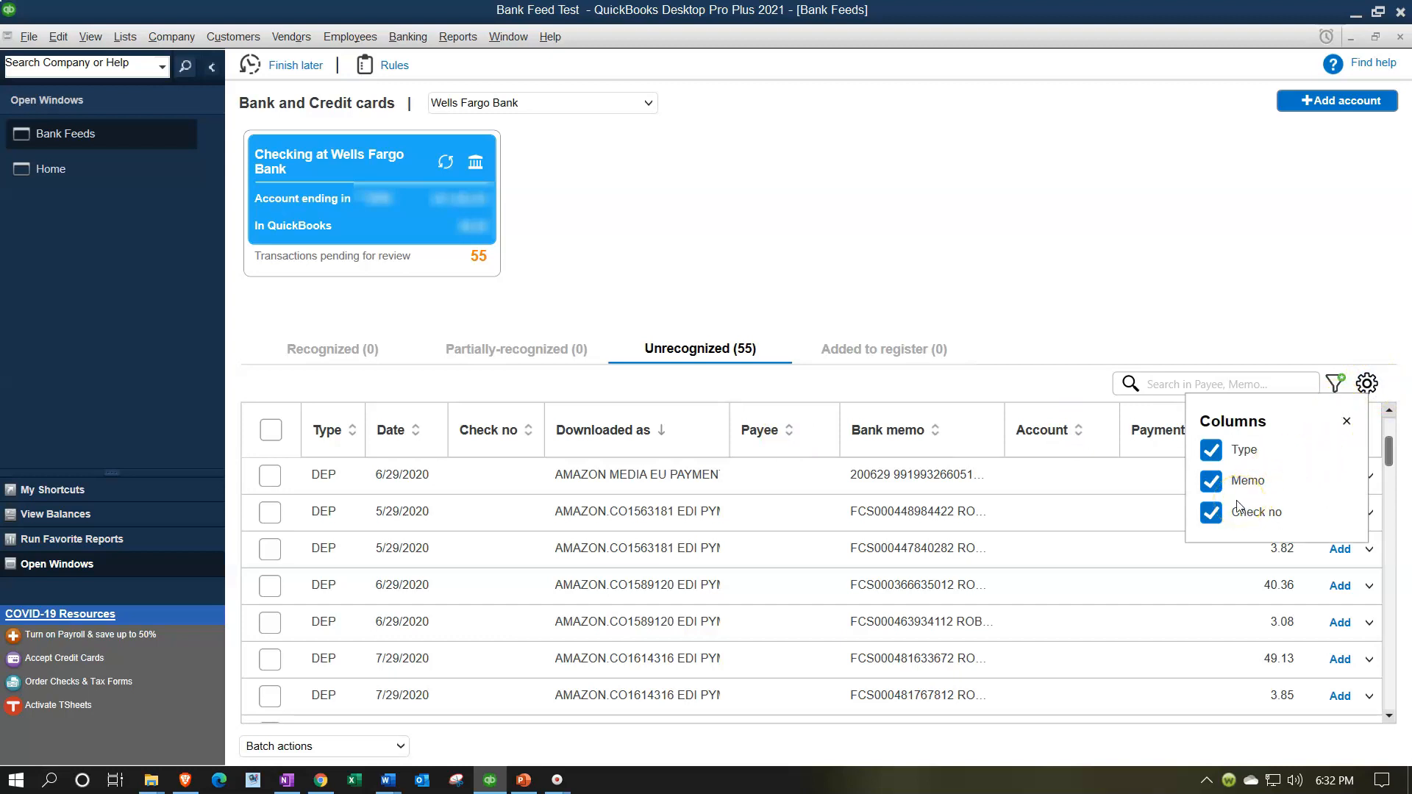
pyautogui.click(1223, 484)
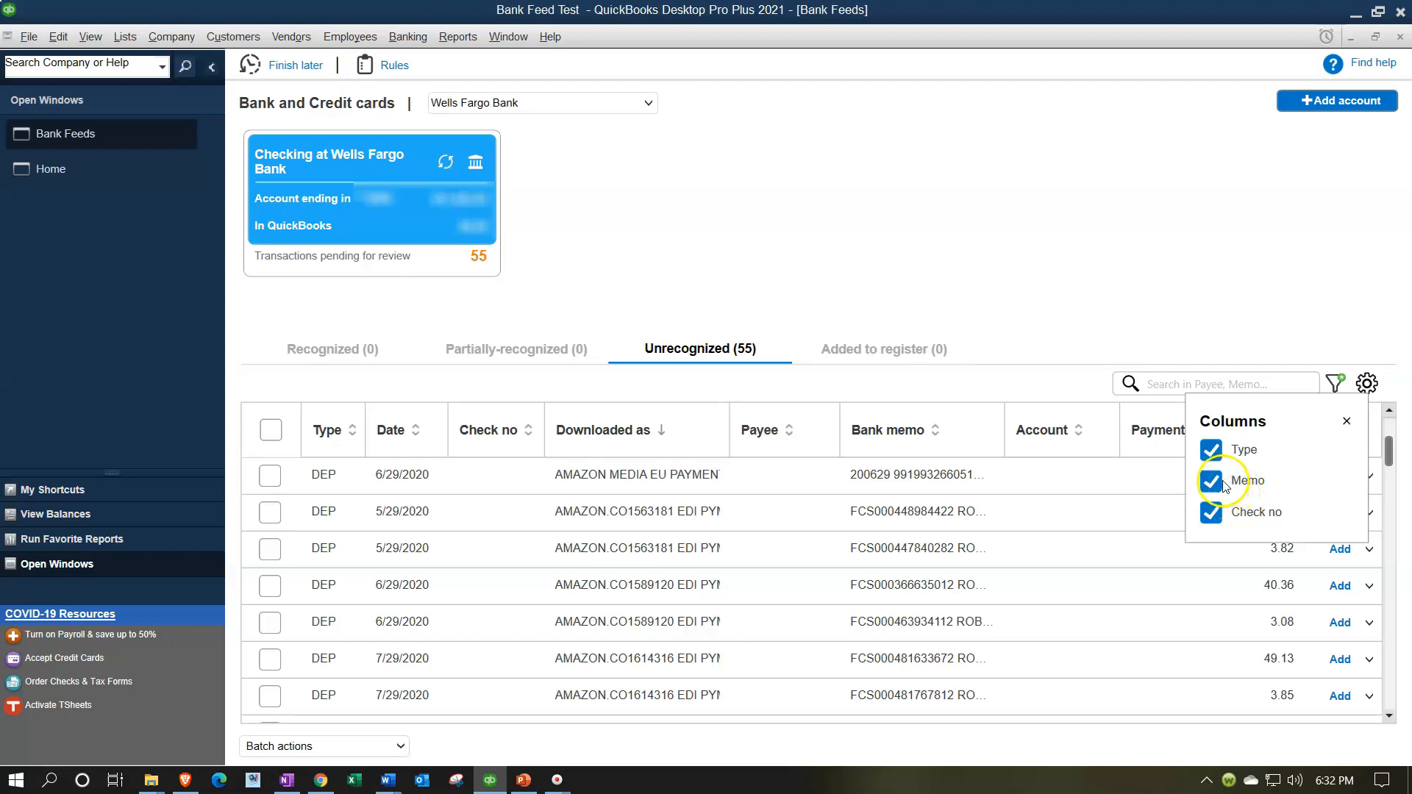
pyautogui.click(1346, 421)
pyautogui.click(1366, 383)
# Reapply the CHK type filter to the unrecognized transactions and close the filter options
pyautogui.click(1334, 383)
pyautogui.click(1281, 486)
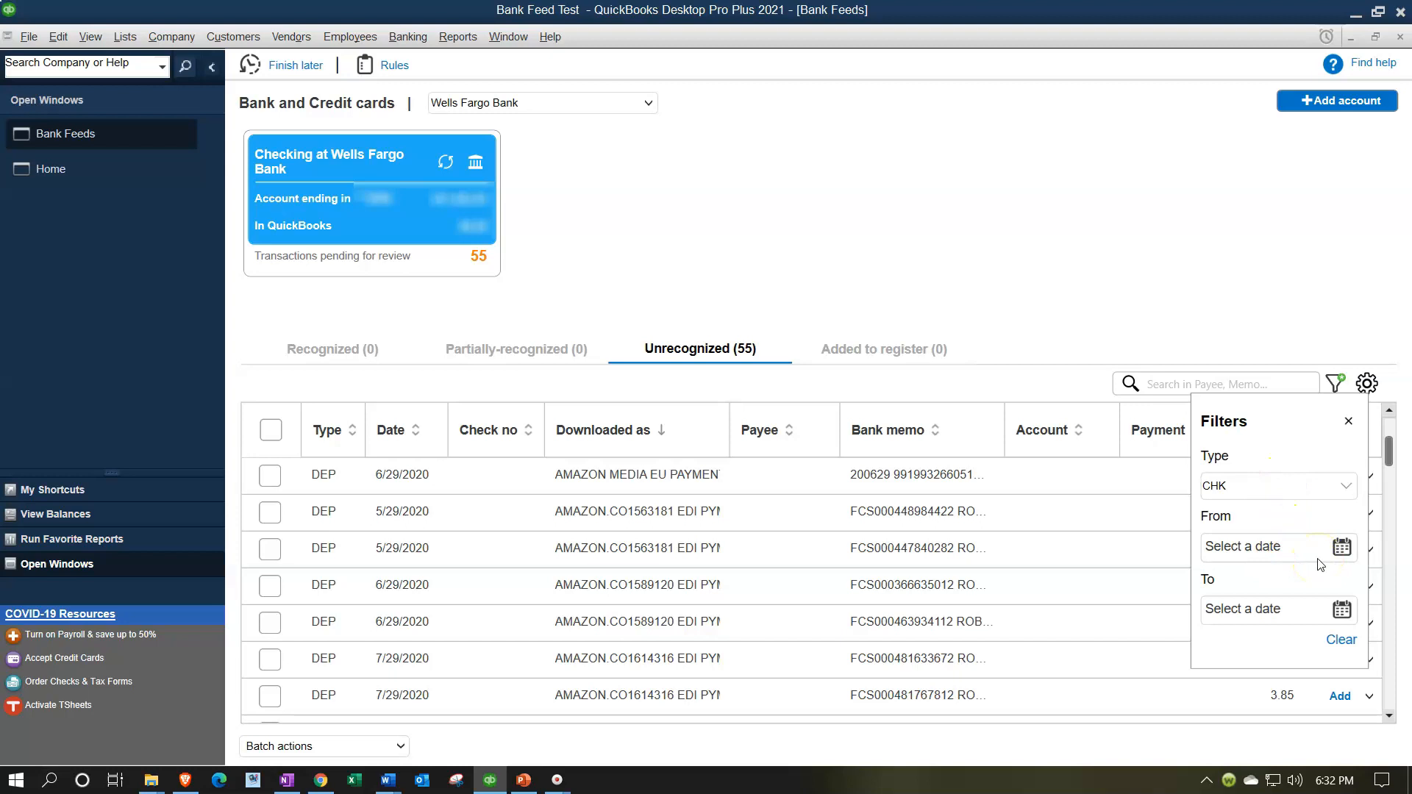
pyautogui.click(1314, 497)
pyautogui.click(1345, 425)
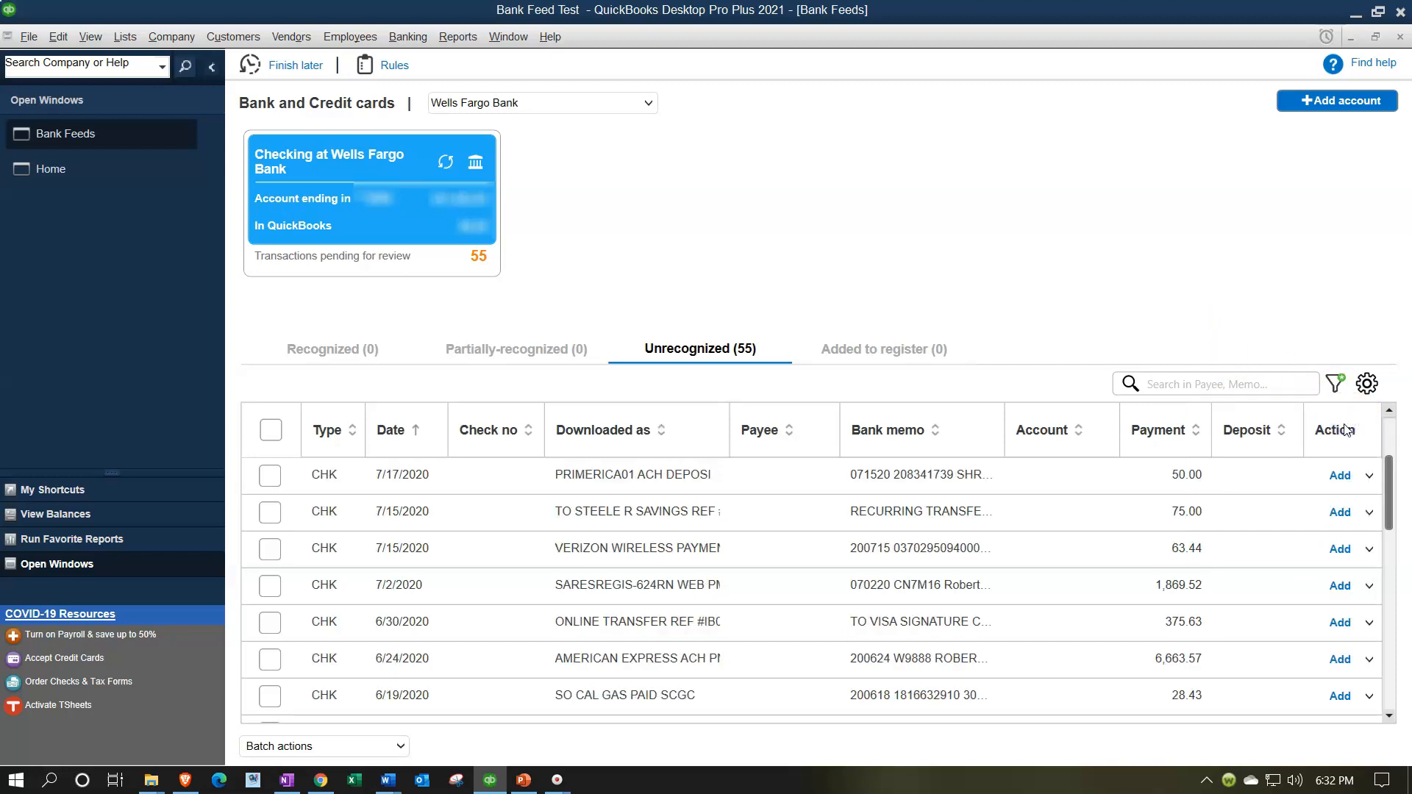